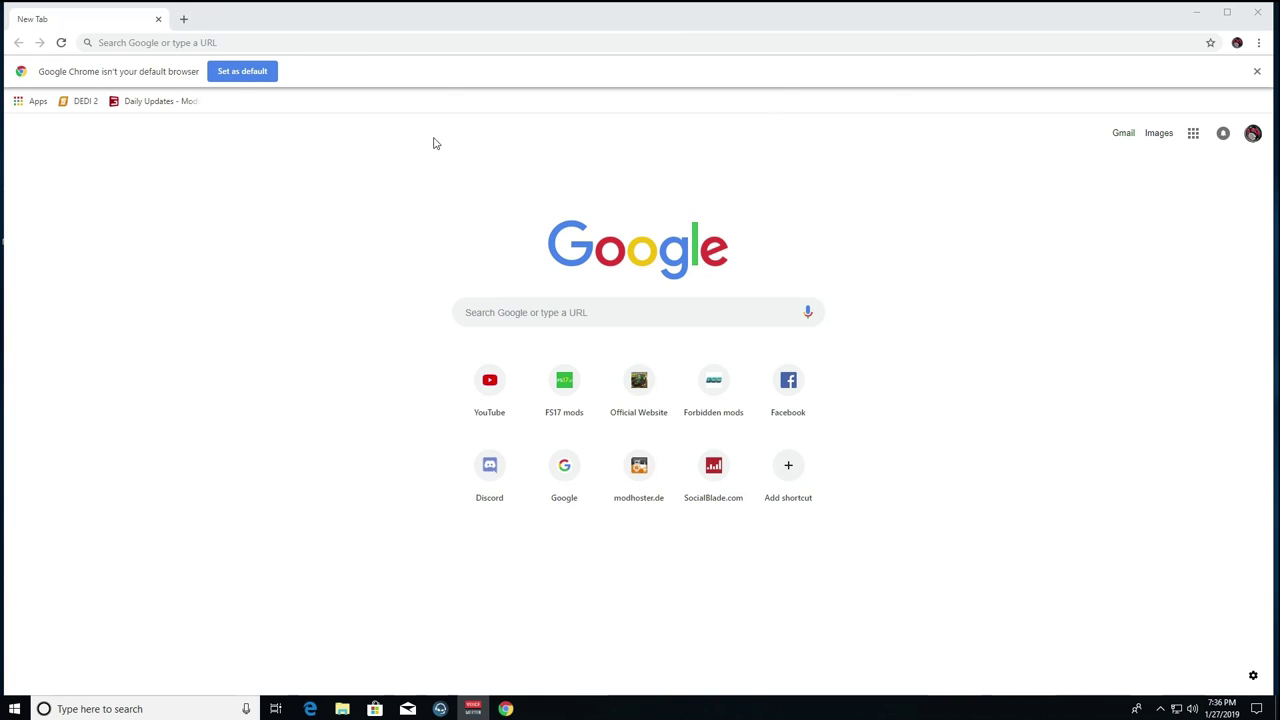
- Search Google for 'github' and go to the GitHub website
click(605, 315)
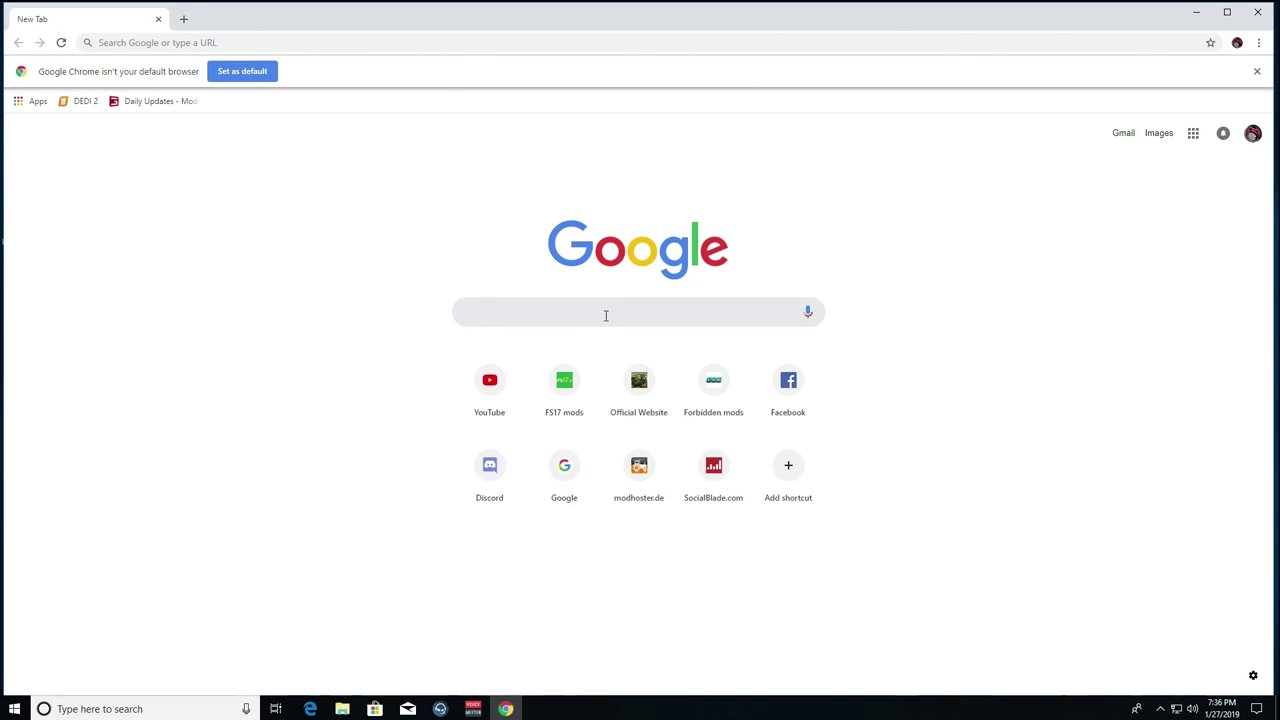
text(github)
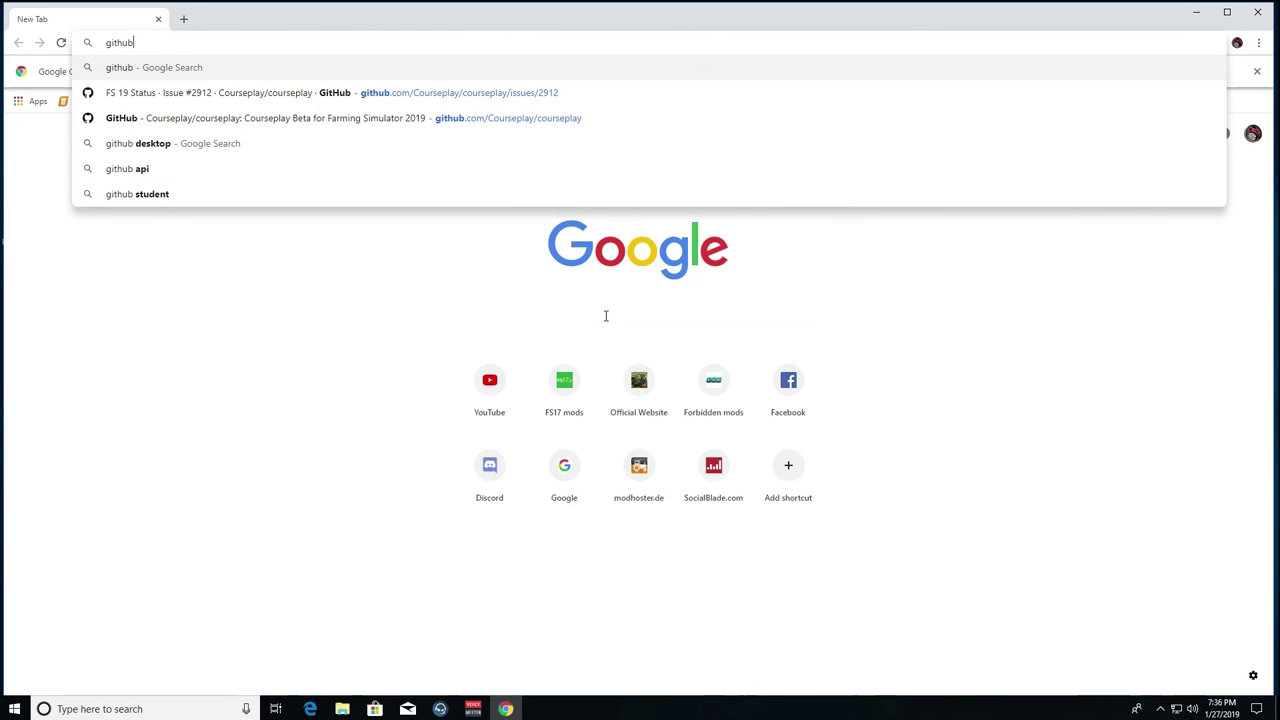
key(Return)
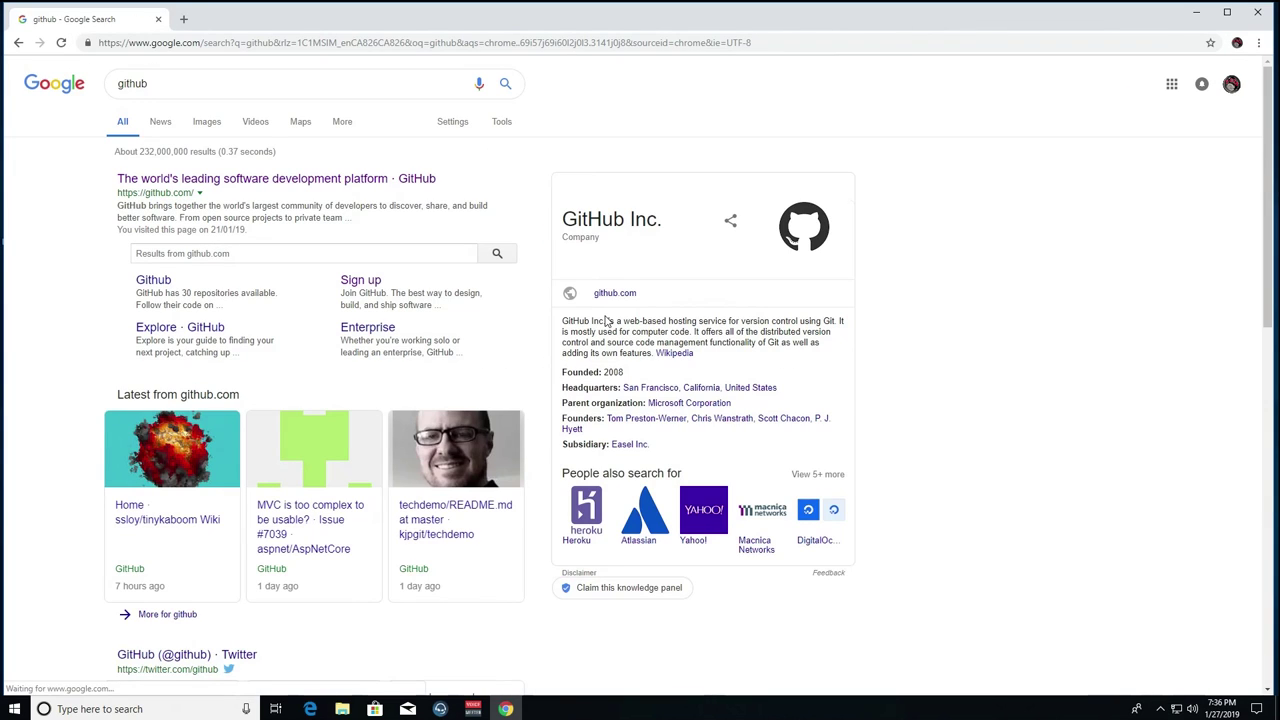
click(264, 179)
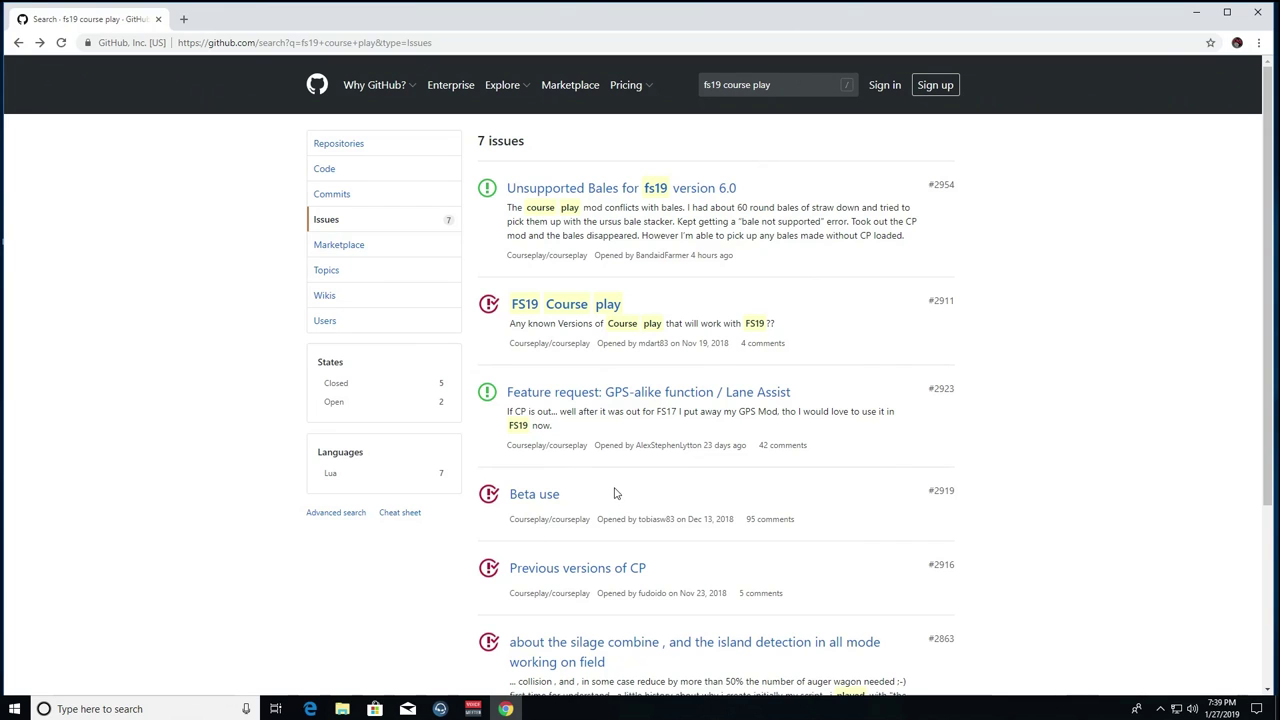
- Open the Courseplay 'Beta use' issue #2919 and go to the repository's Code page
mouse_move(589, 530)
click(527, 495)
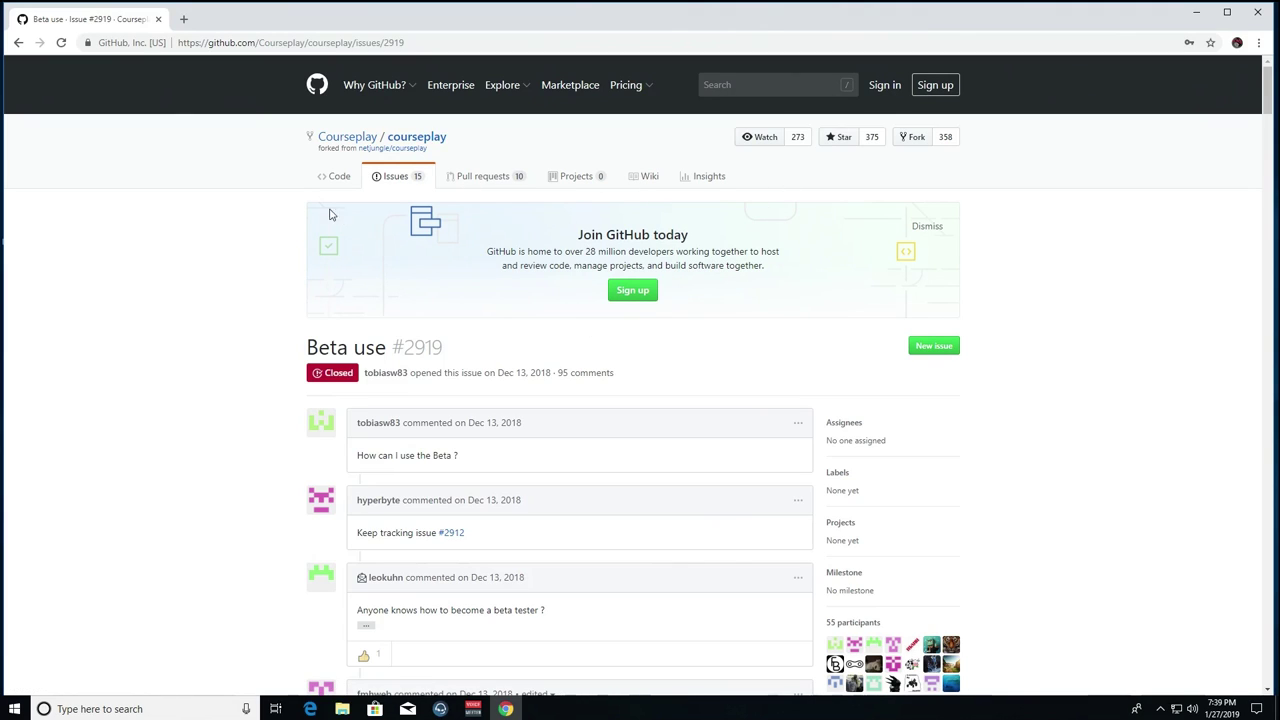
click(333, 177)
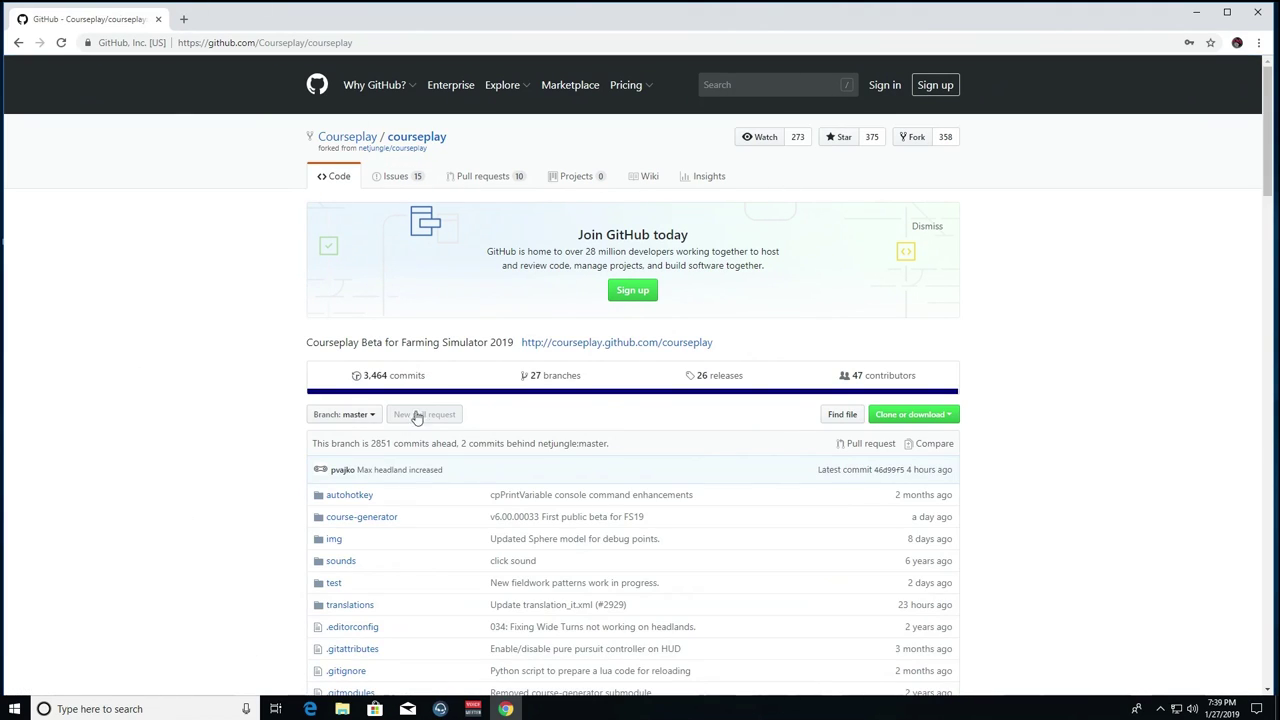
- Download the Courseplay repository as courseplay-master.zip and close Chrome
scroll(766, 447, down, 2)
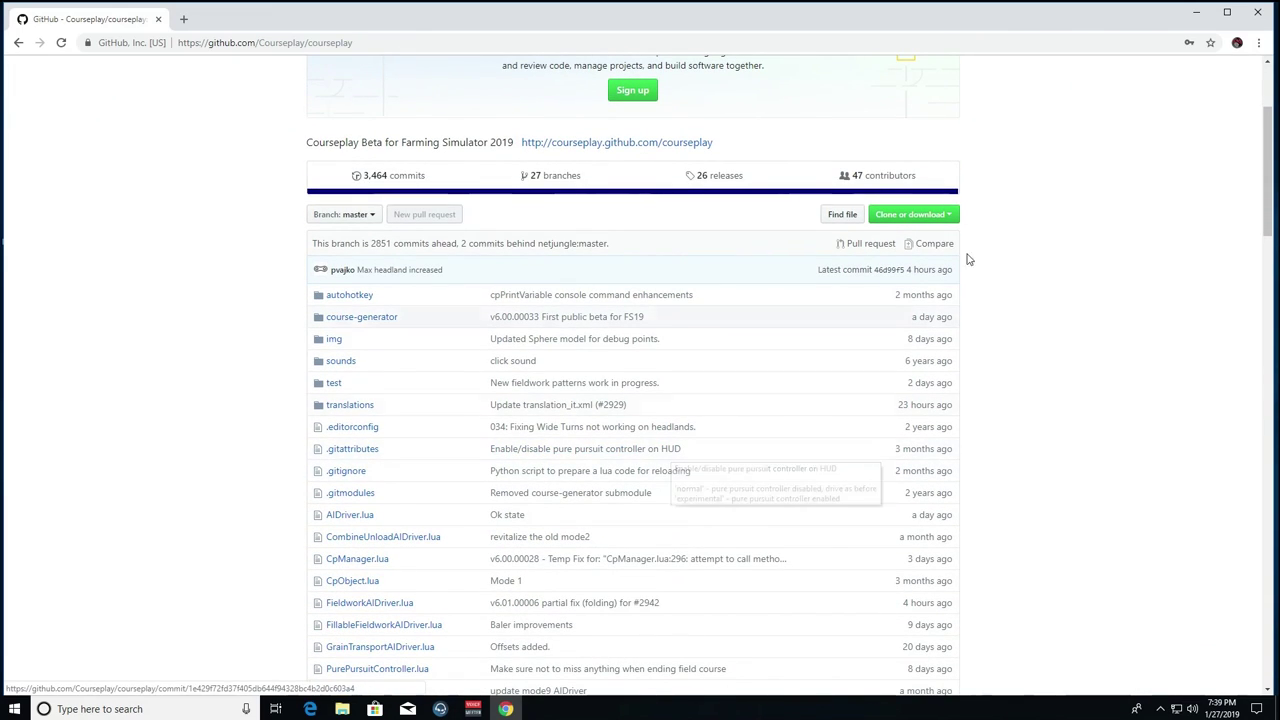
click(922, 218)
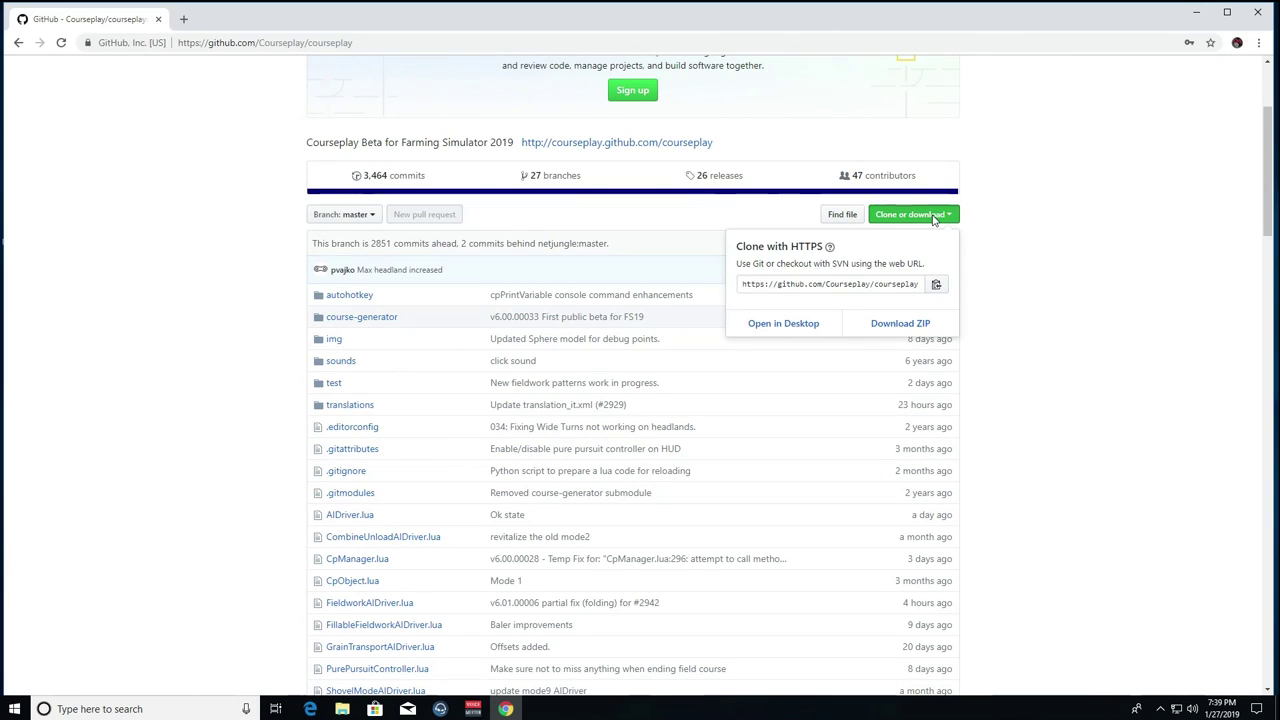
click(932, 321)
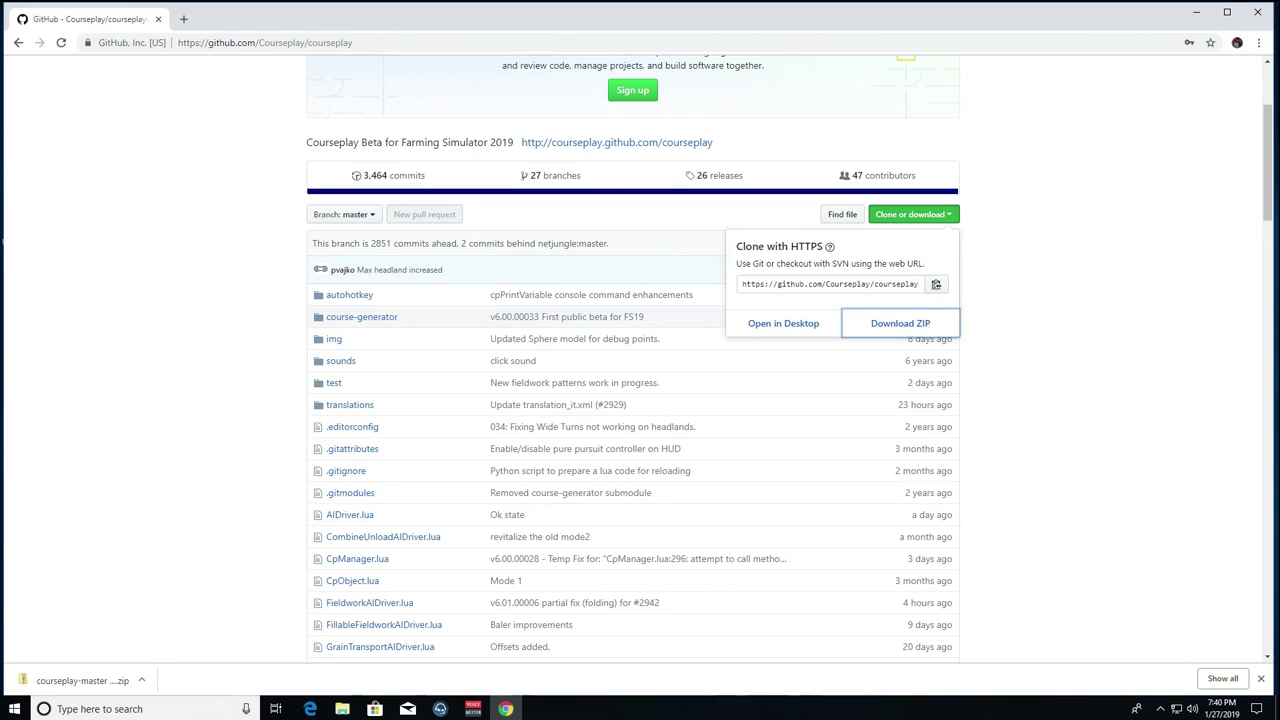
click(1248, 14)
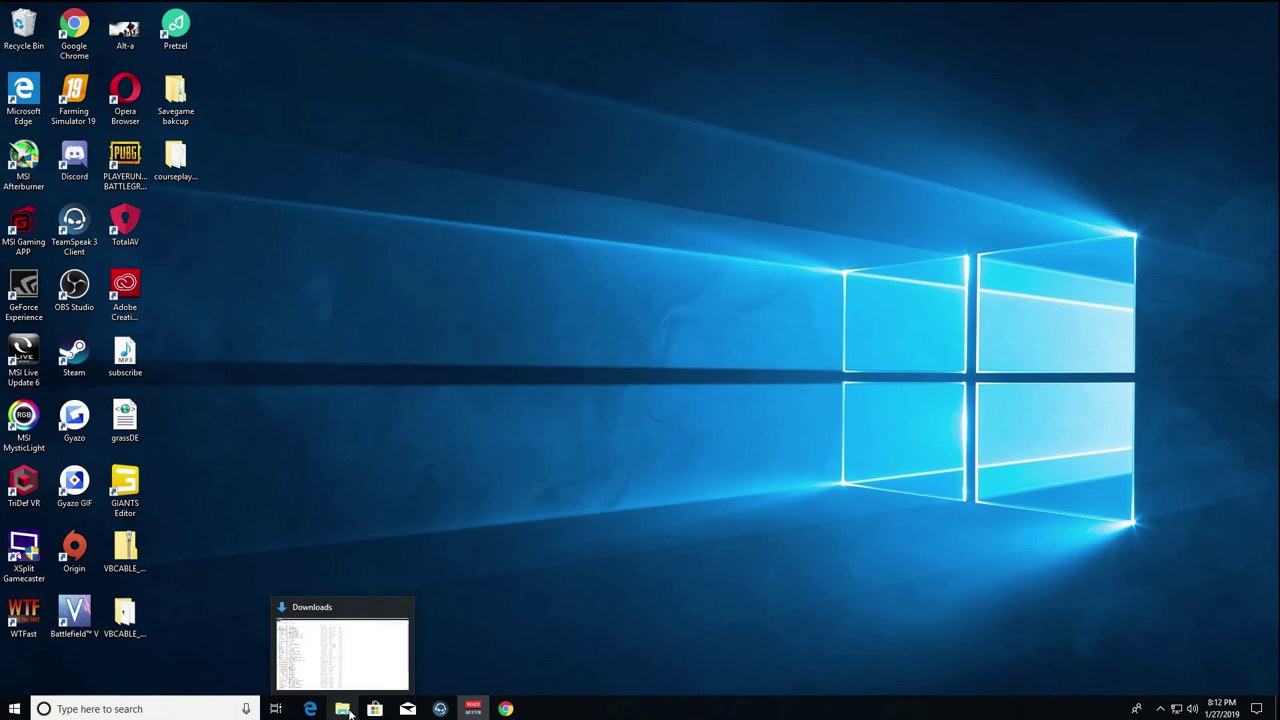
- Extract courseplay-master.zip in Downloads into the suggested courseplay-master folder
click(349, 712)
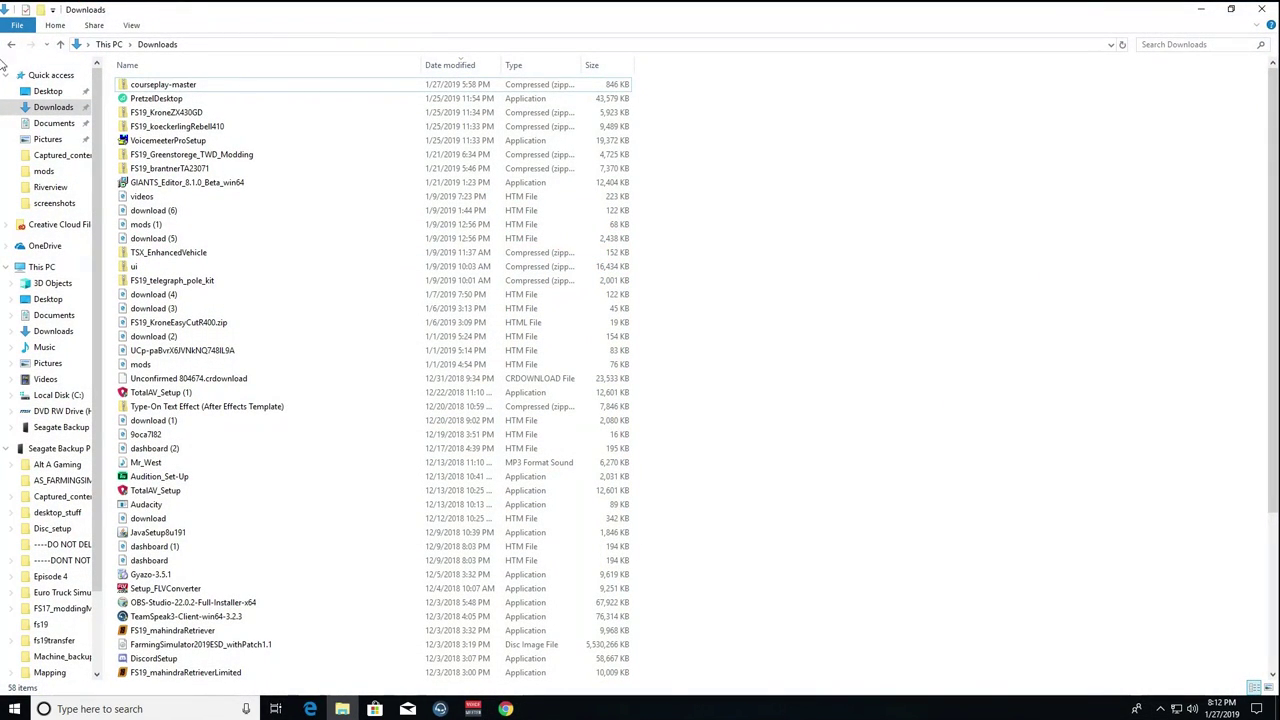
click(179, 86)
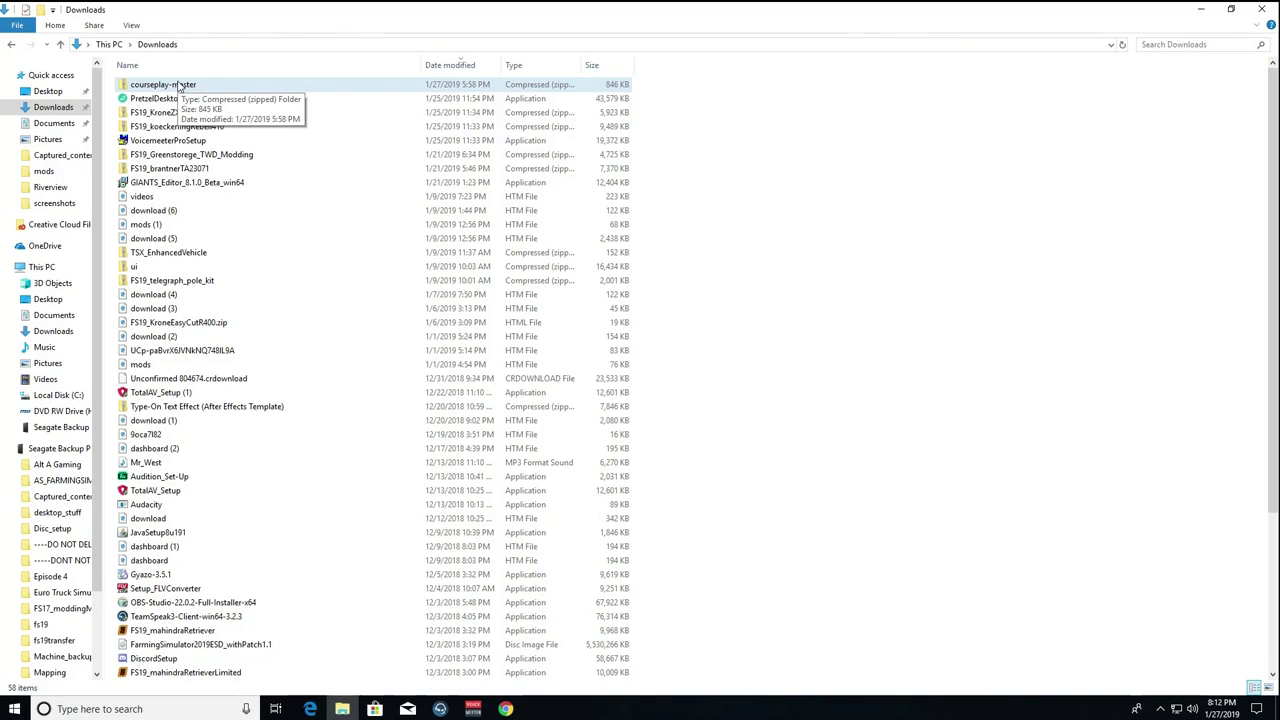
right_click(179, 86)
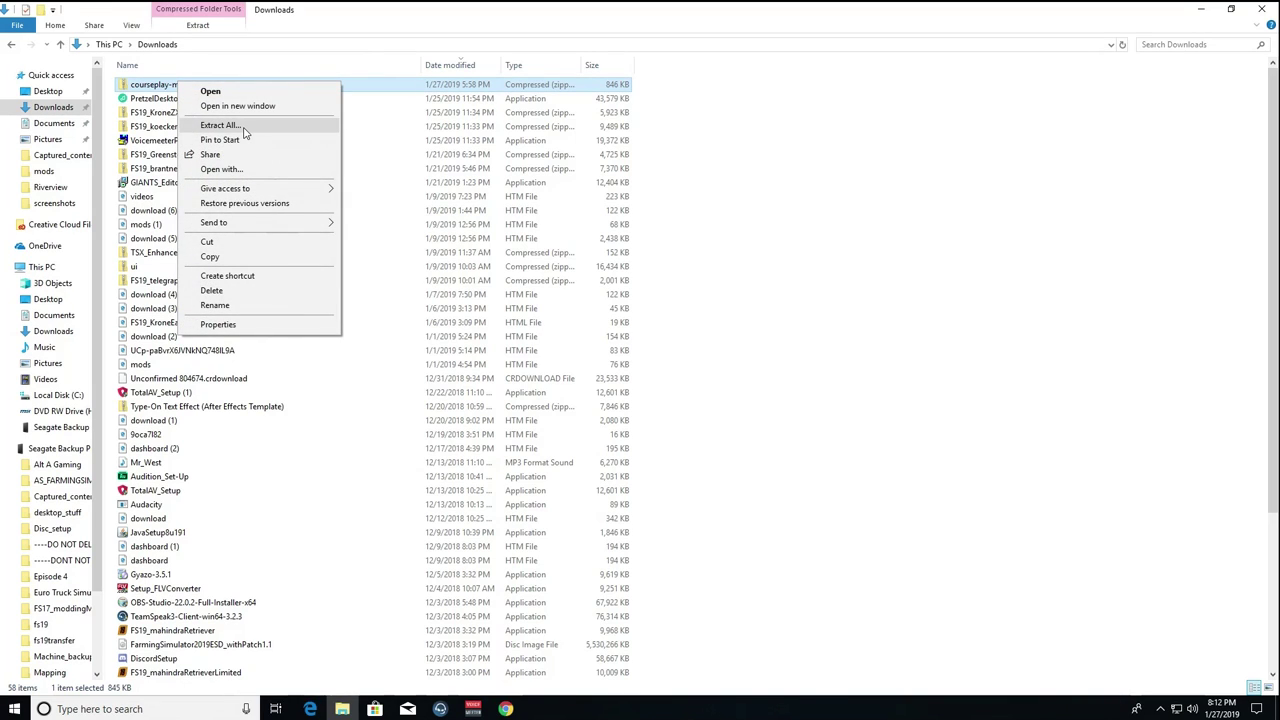
click(240, 128)
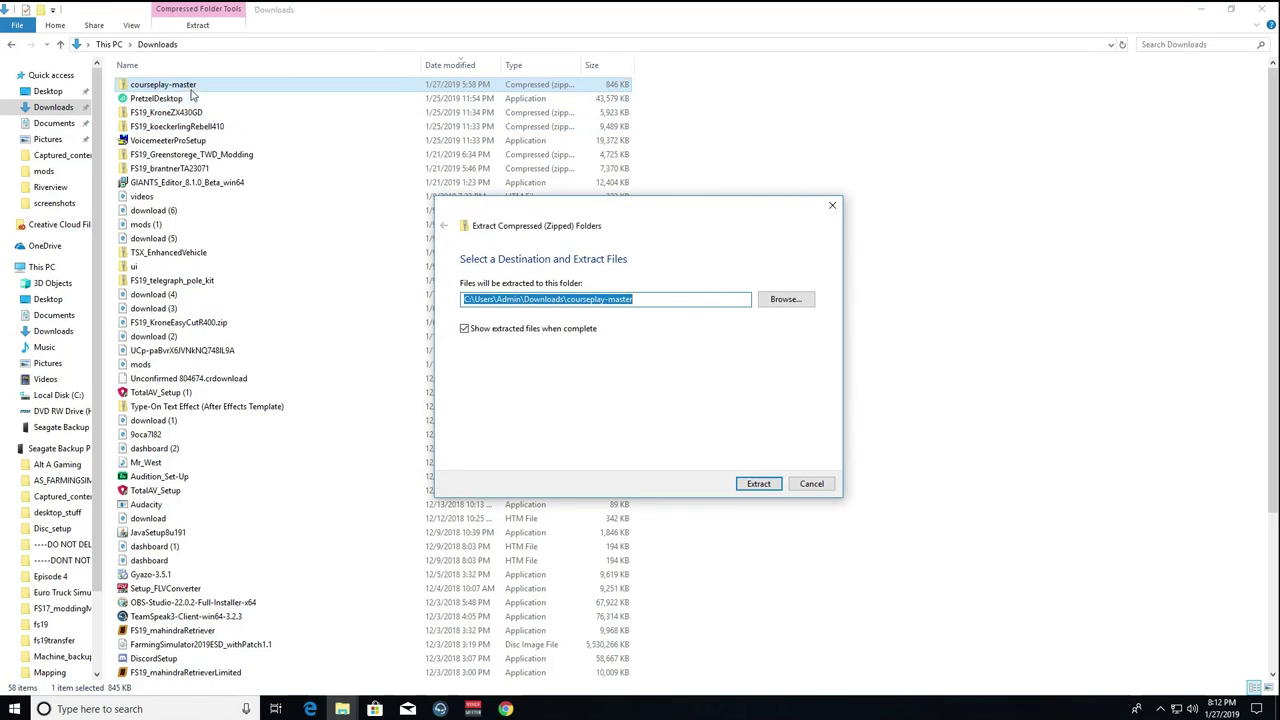
click(760, 485)
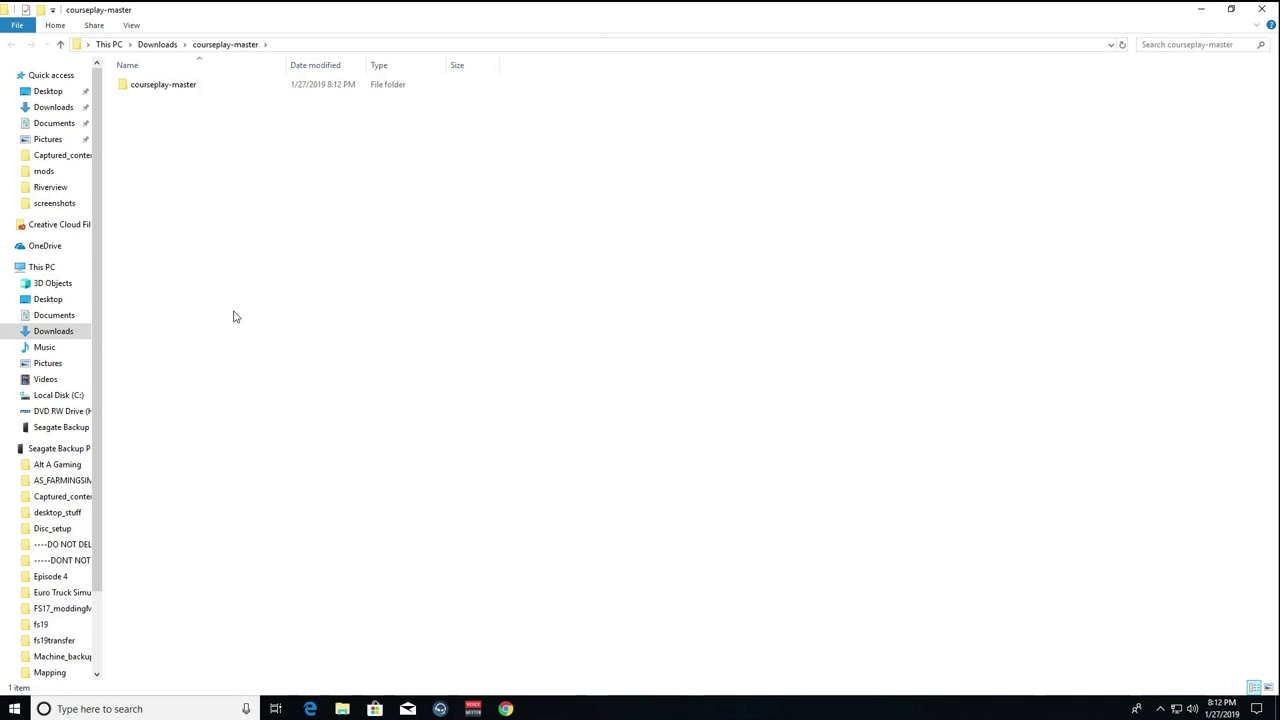
mouse_move(168, 90)
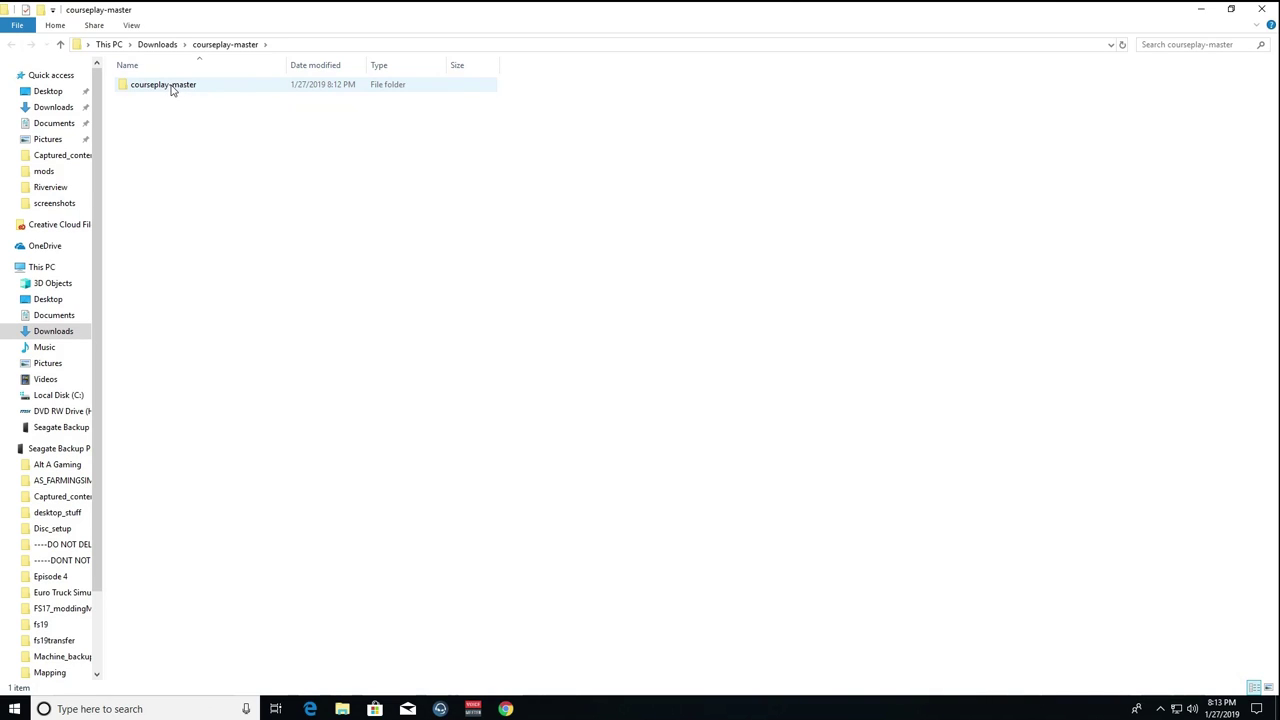
- Rename the extracted courseplay-master folder to courseplaymaster
right_click(170, 88)
click(264, 292)
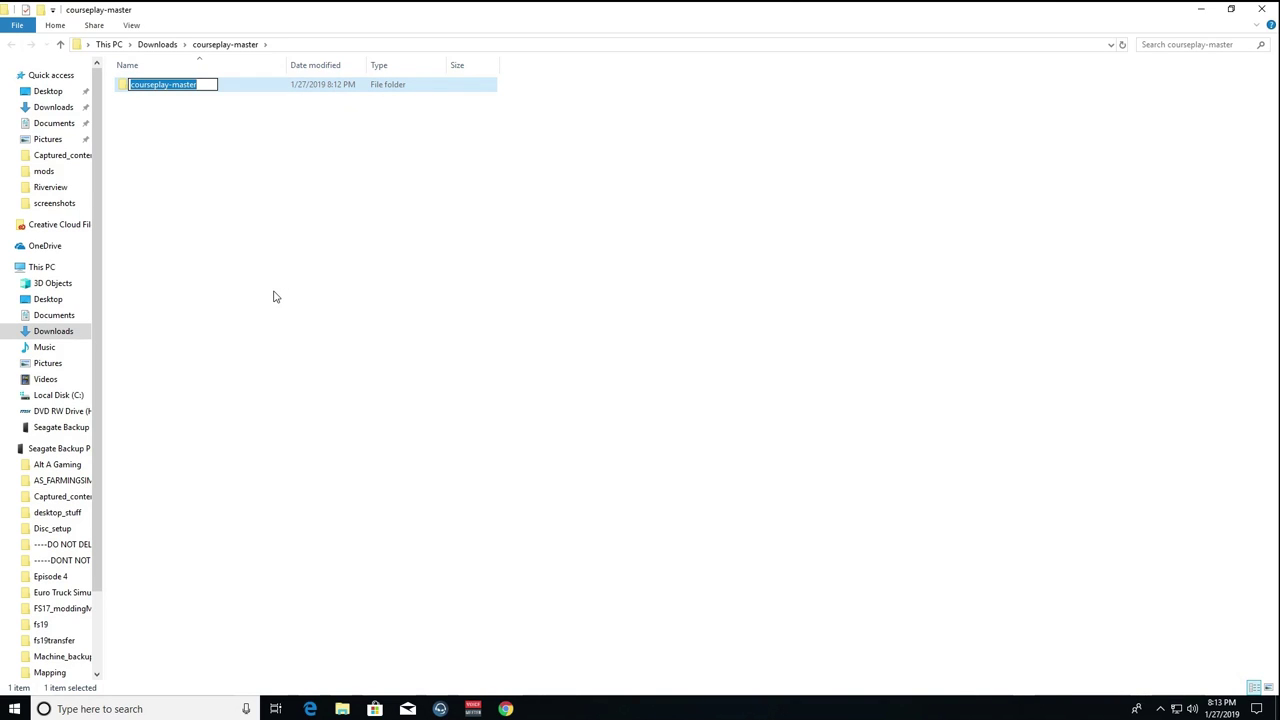
key(Right)
key(Left)
key(Left)
key(Left)
key(BackSpace)
click(315, 200)
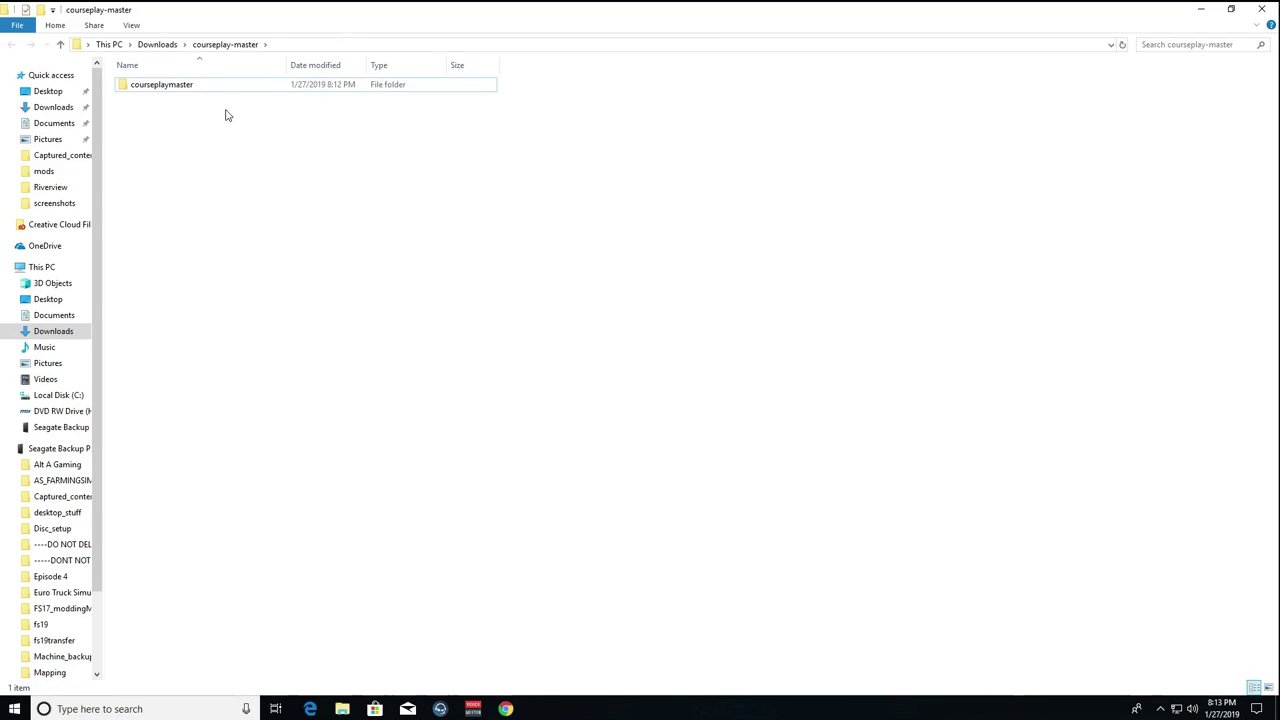
- Take the courseplaymaster folder to Documents\My Games\FarmingSimulator2019\mods
click(196, 86)
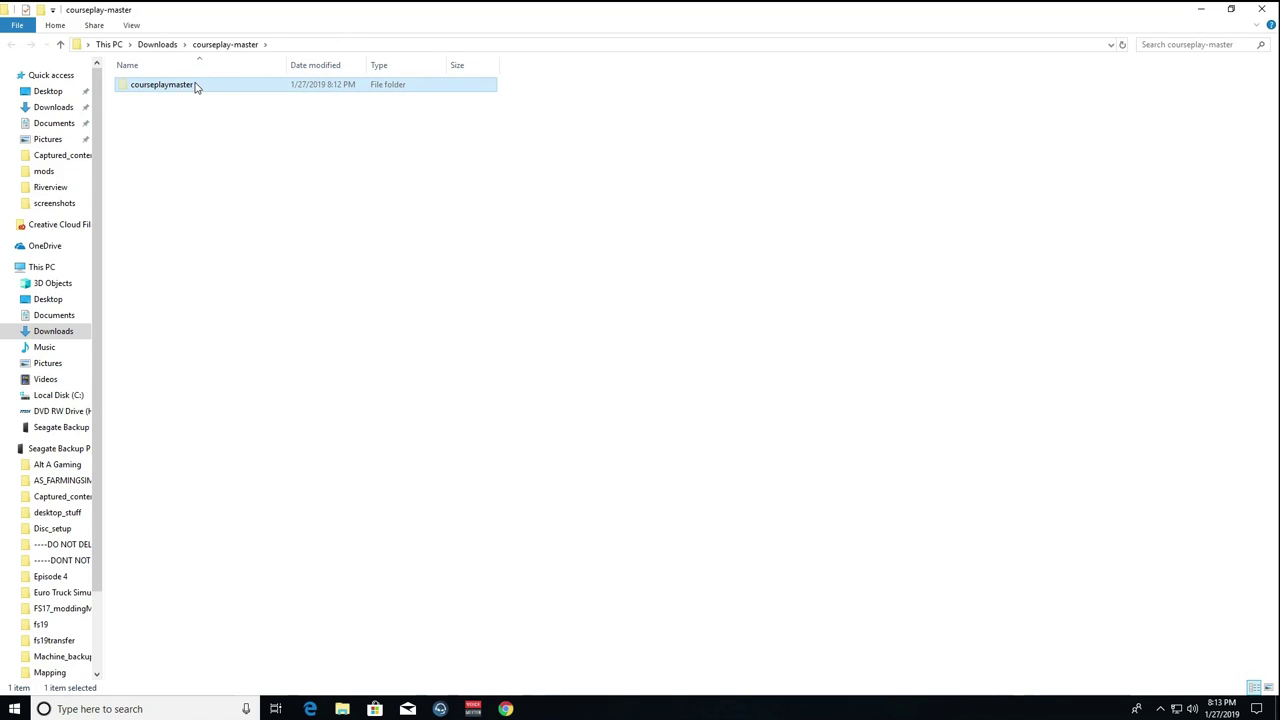
click(55, 124)
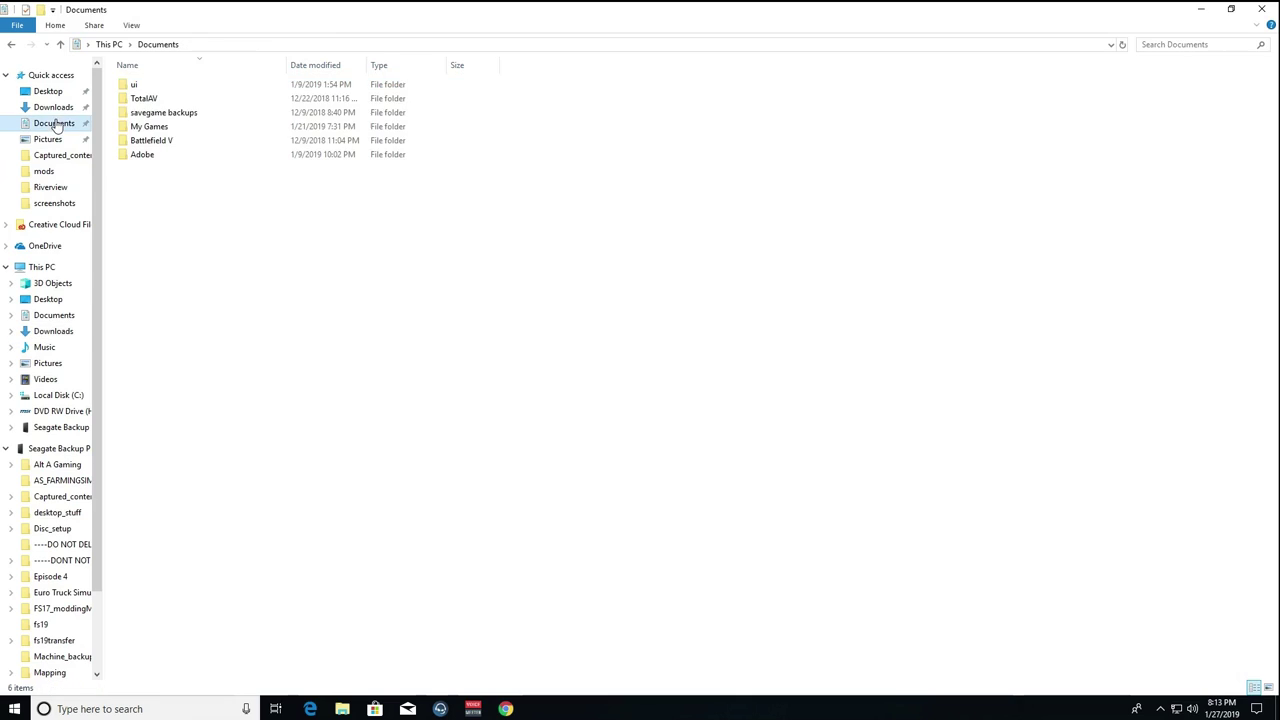
double_click(166, 128)
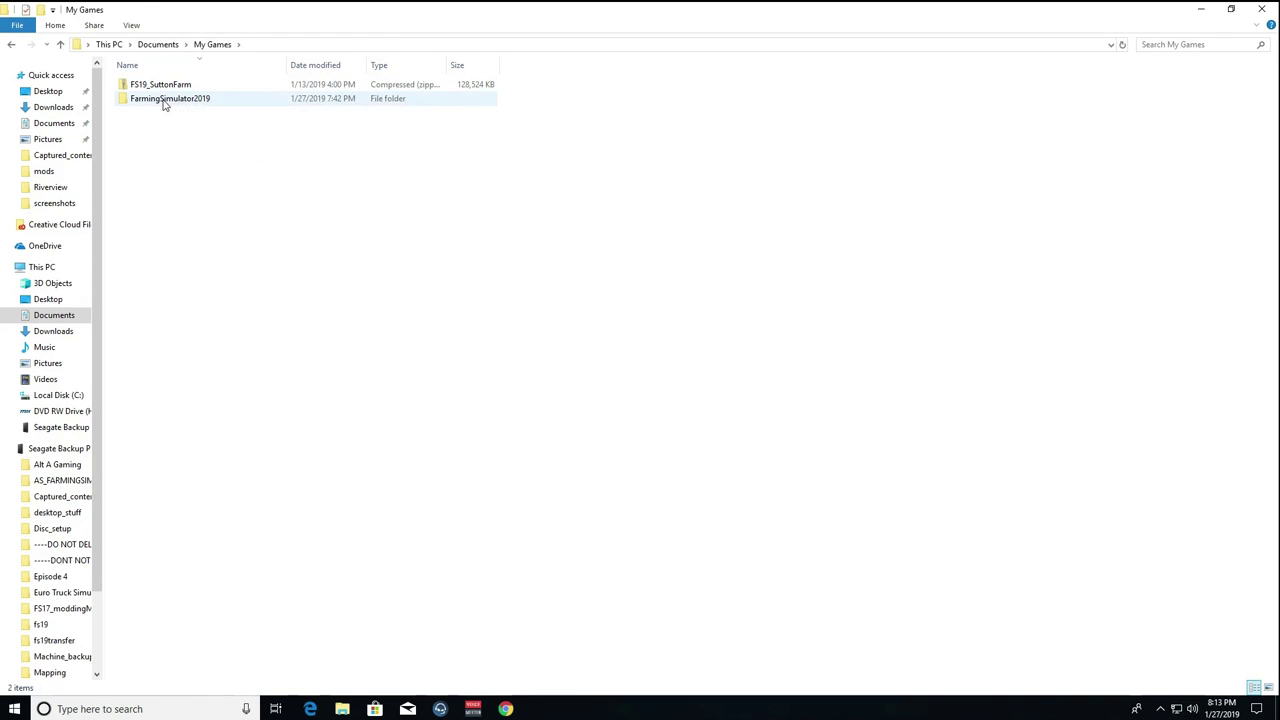
double_click(163, 99)
double_click(163, 99)
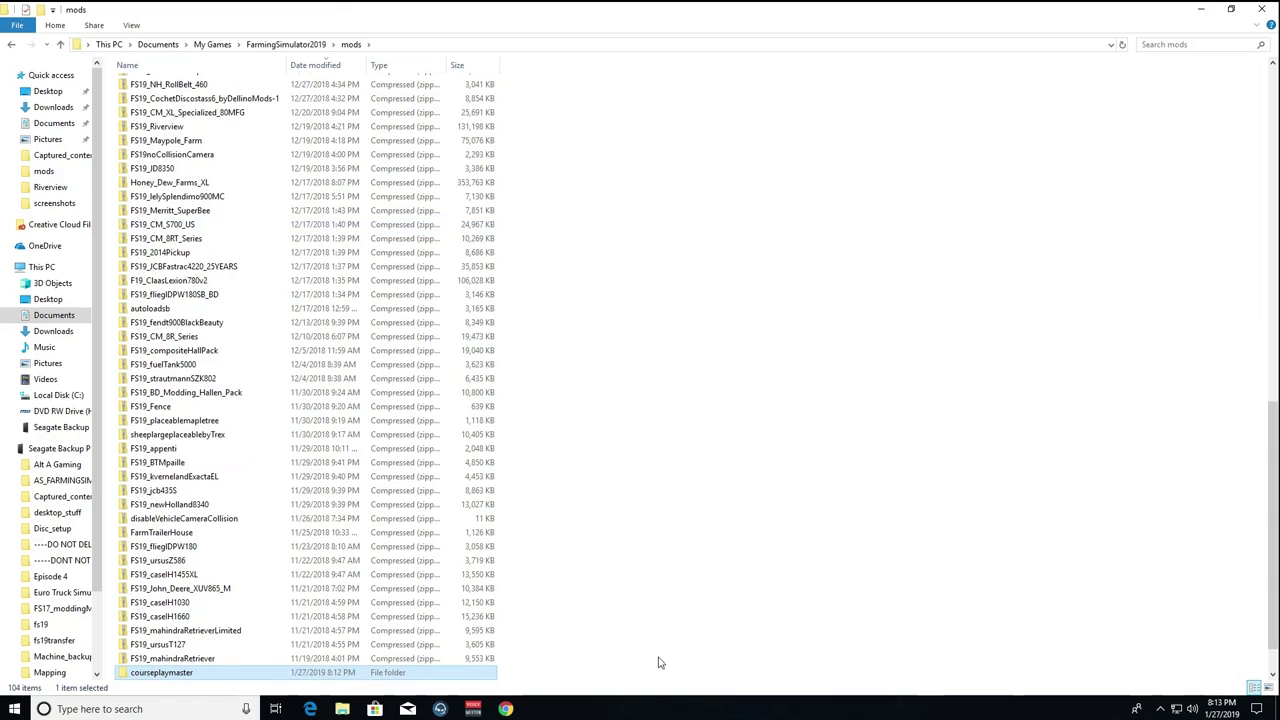
- Close both File Explorer windows and enter Career mode in Farming Simulator 19
click(1260, 12)
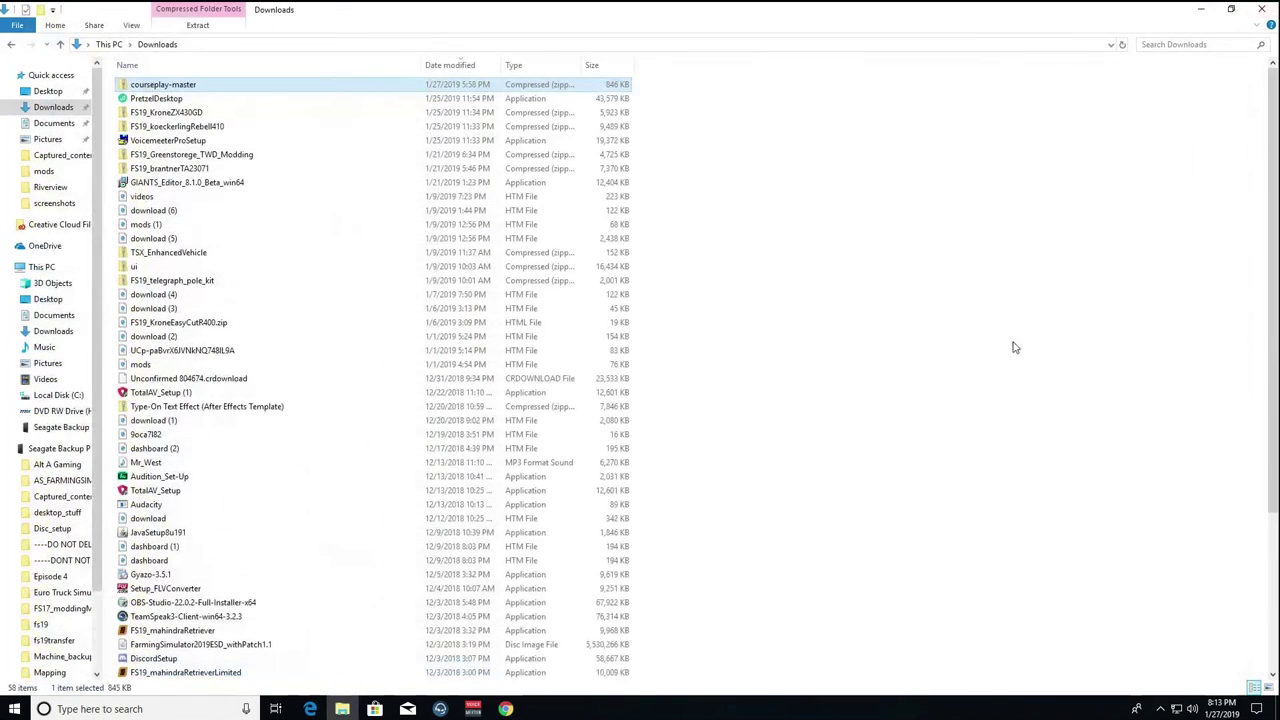
click(1260, 12)
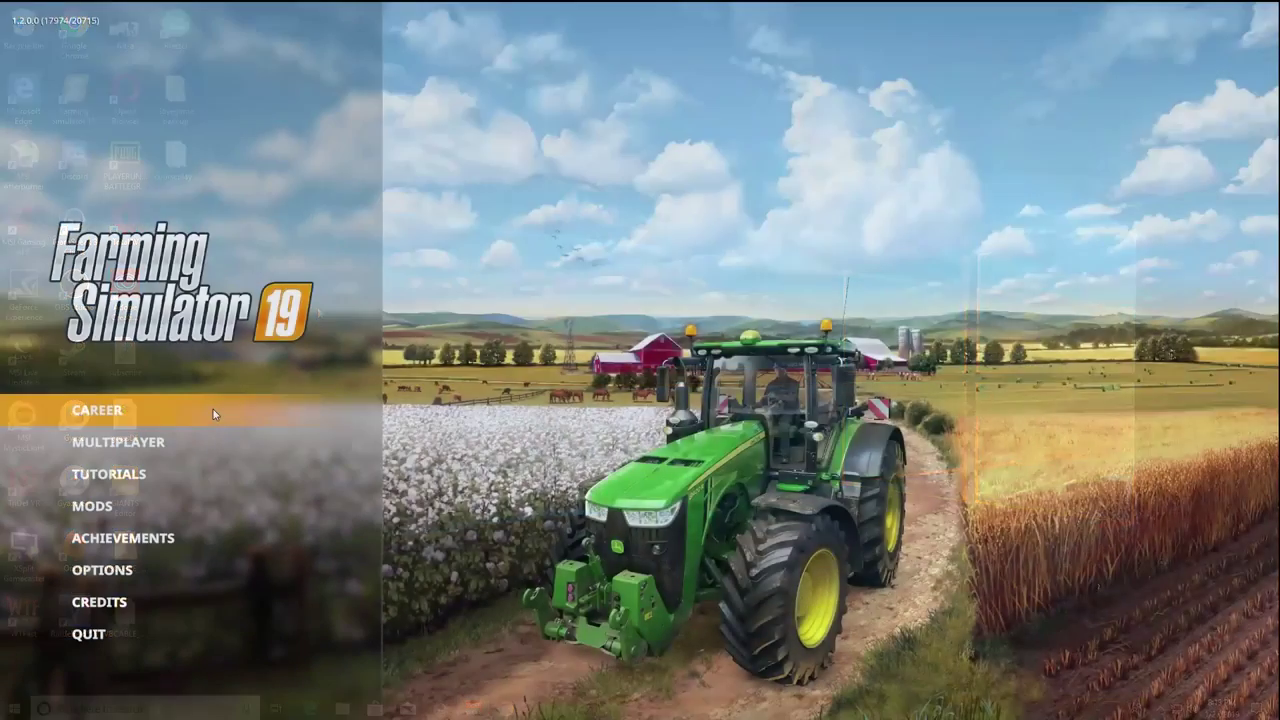
click(213, 409)
- Start a New farmer career in empty savegame slot 2 on Ravenport
click(559, 383)
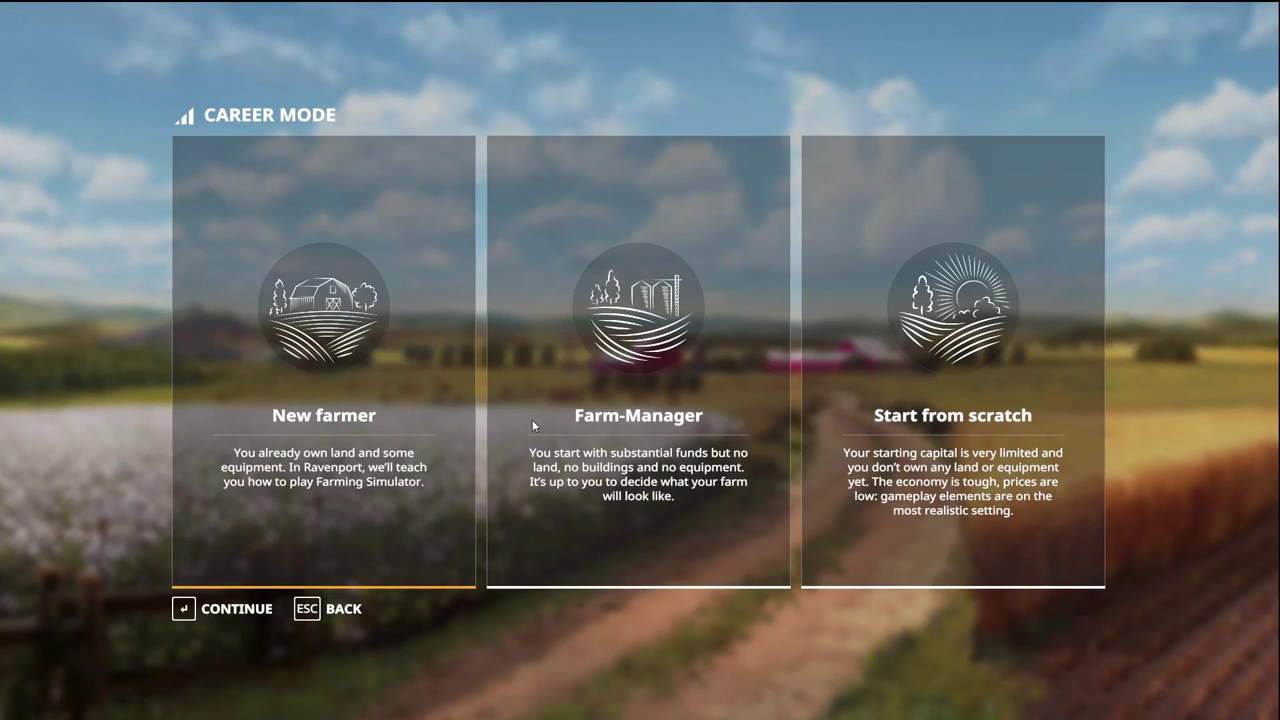
click(342, 369)
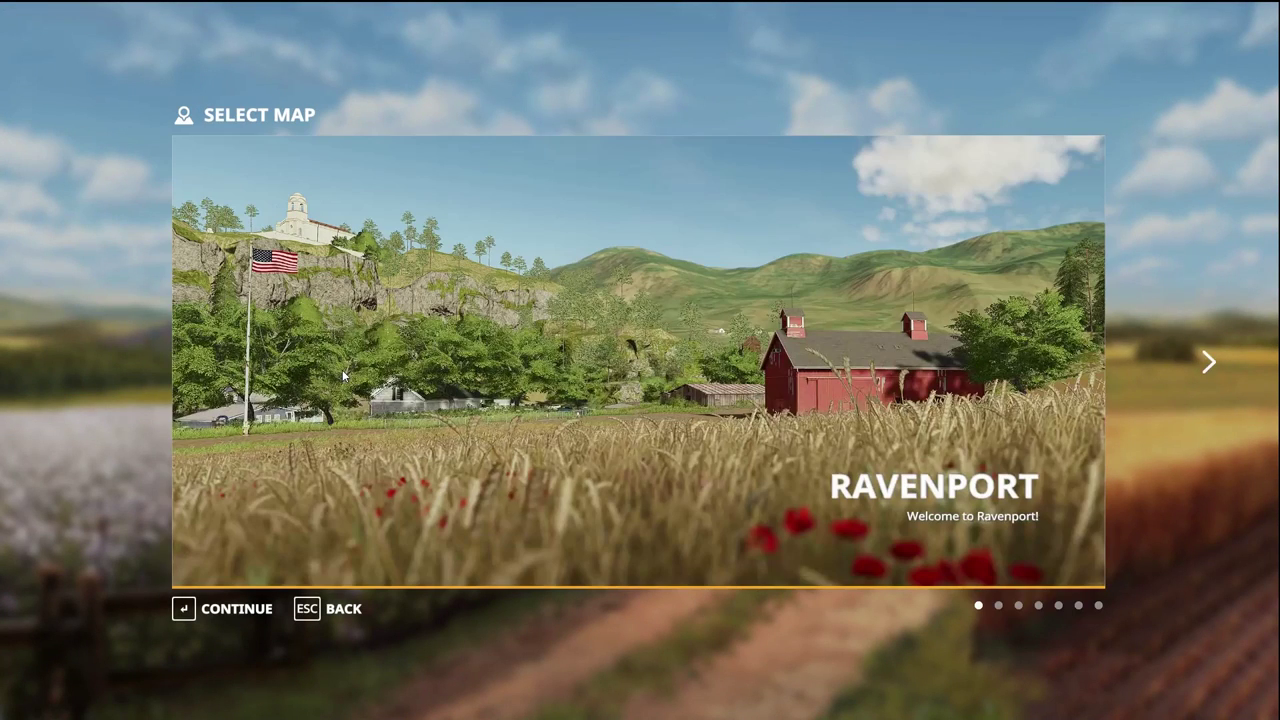
click(225, 607)
click(224, 607)
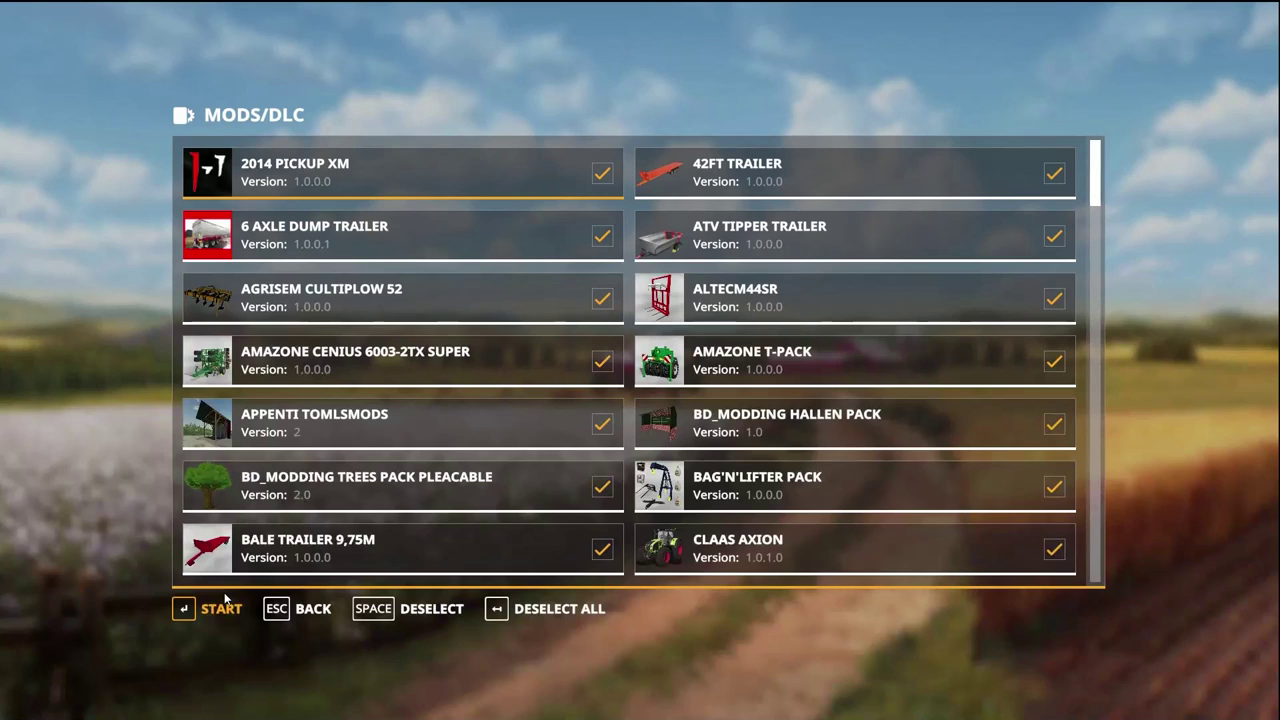
- Deselect all mods, then tick only COURSEPLAY SIX in the Mods/DLC list
scroll(991, 251, down, 1)
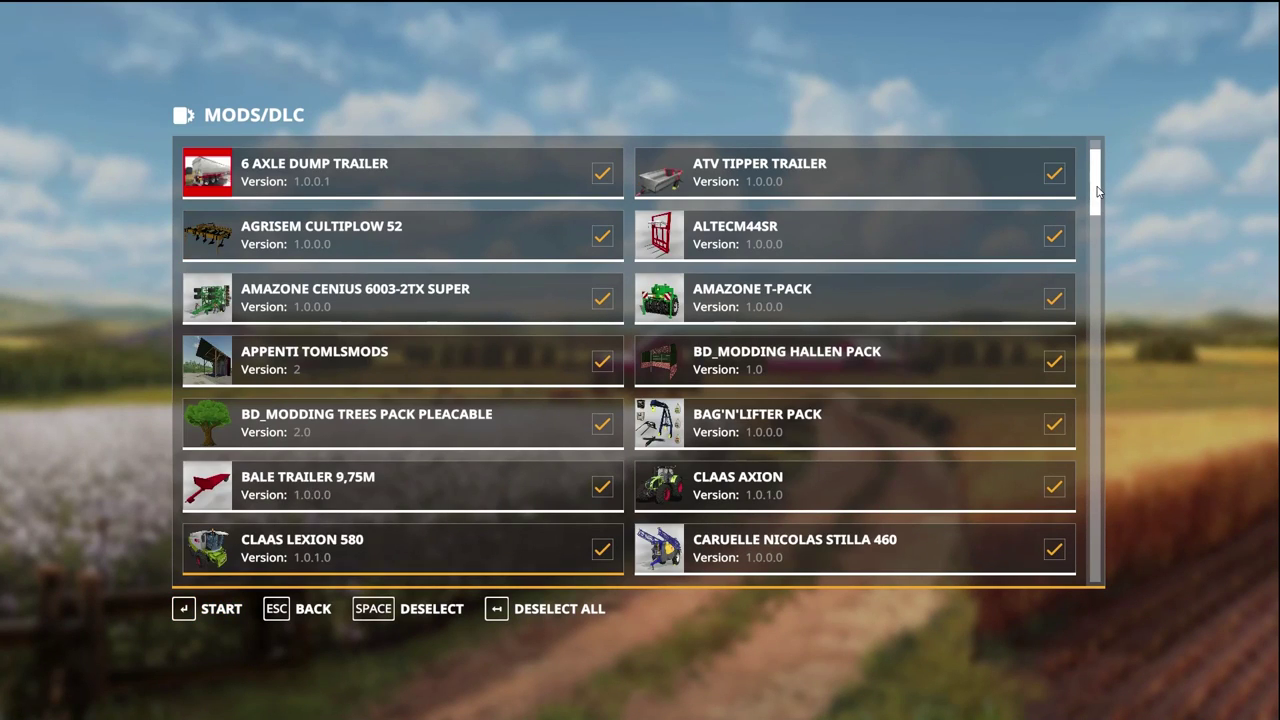
drag(1100, 193, 1055, 583)
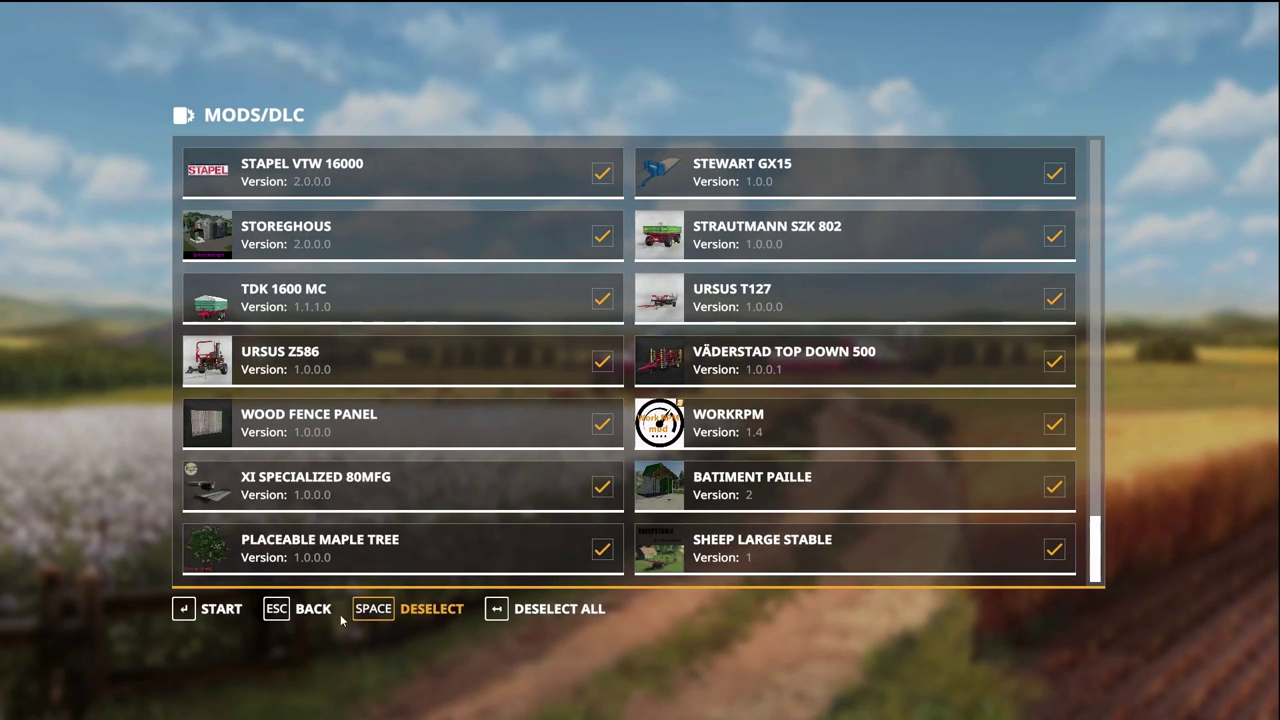
click(540, 608)
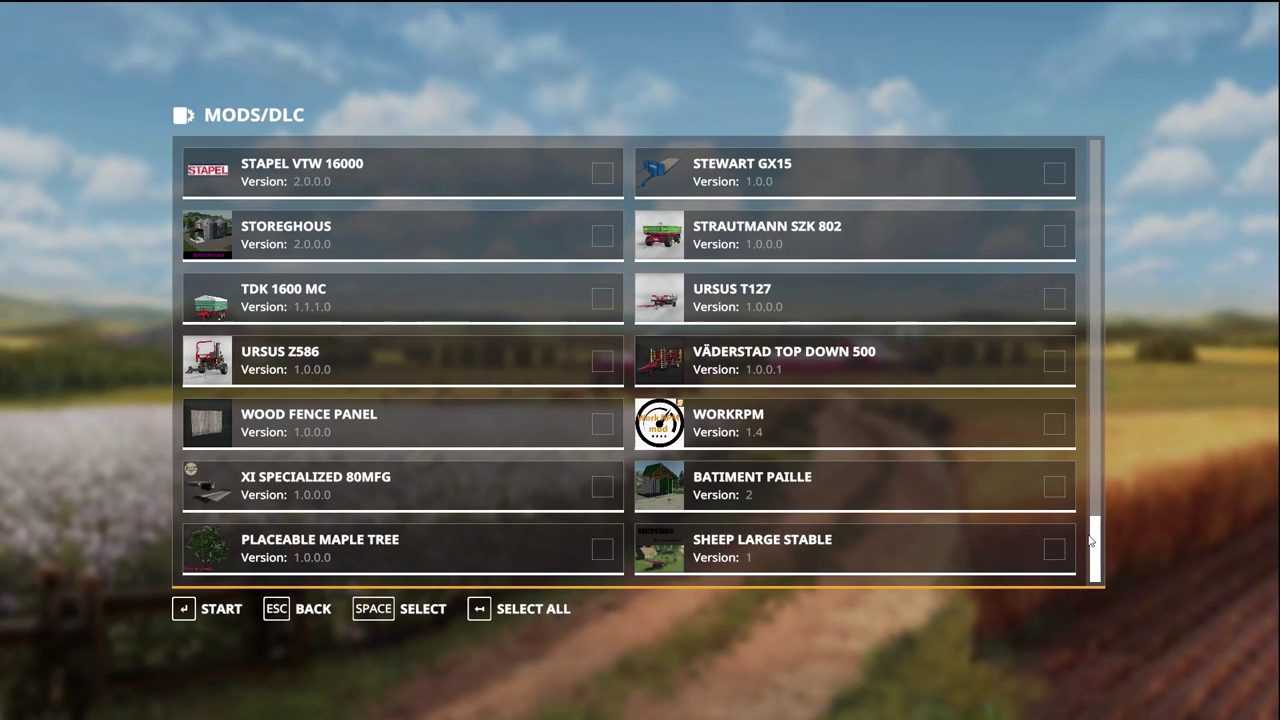
drag(1095, 538, 1112, 125)
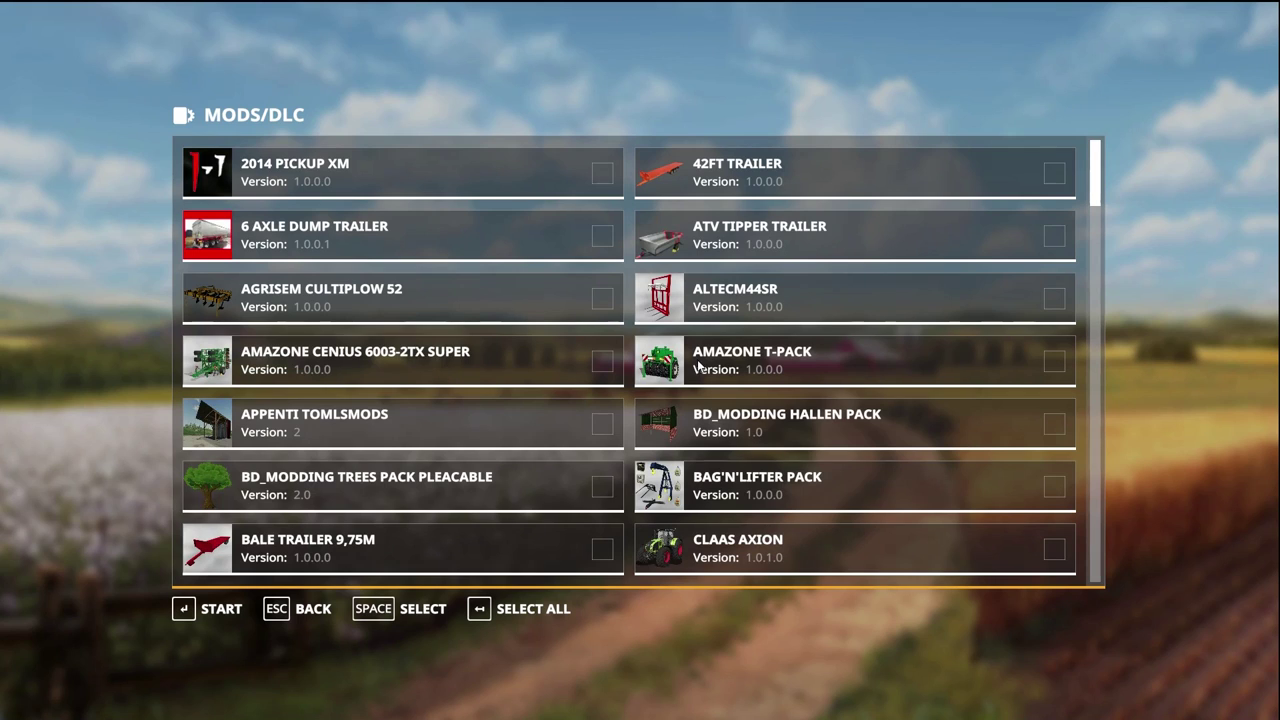
scroll(744, 337, down, 3)
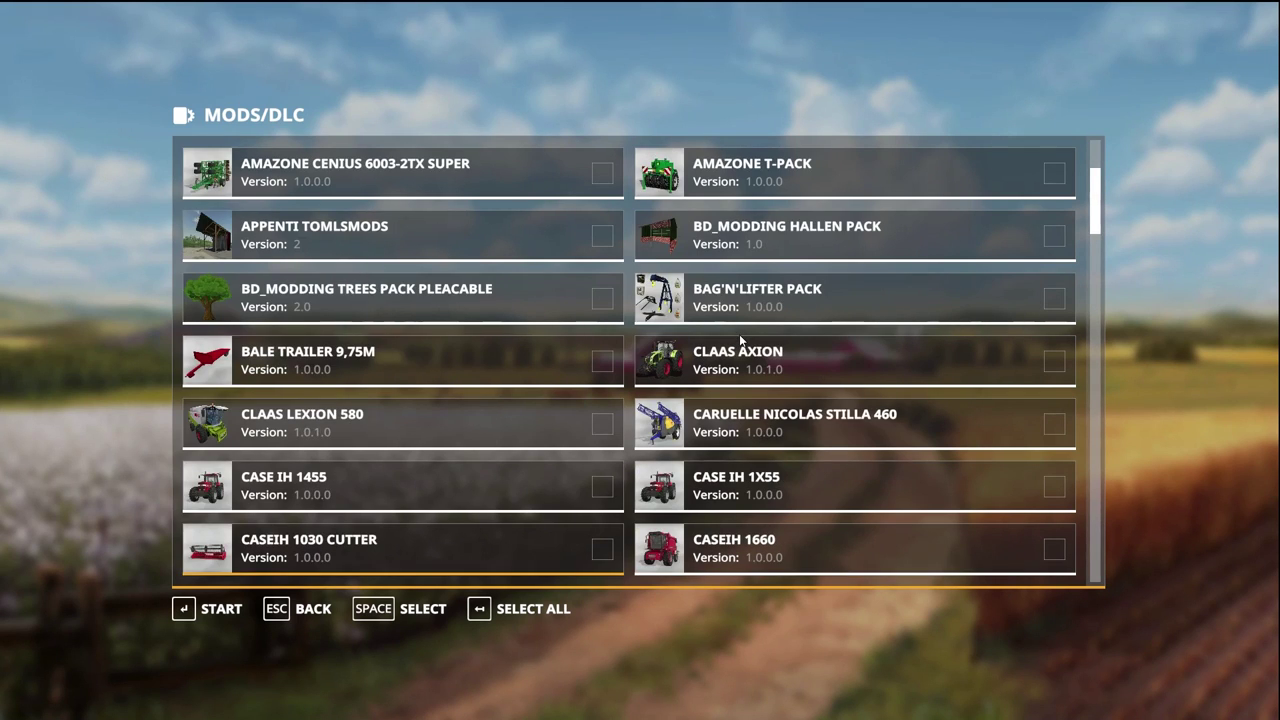
scroll(744, 345, down, 2)
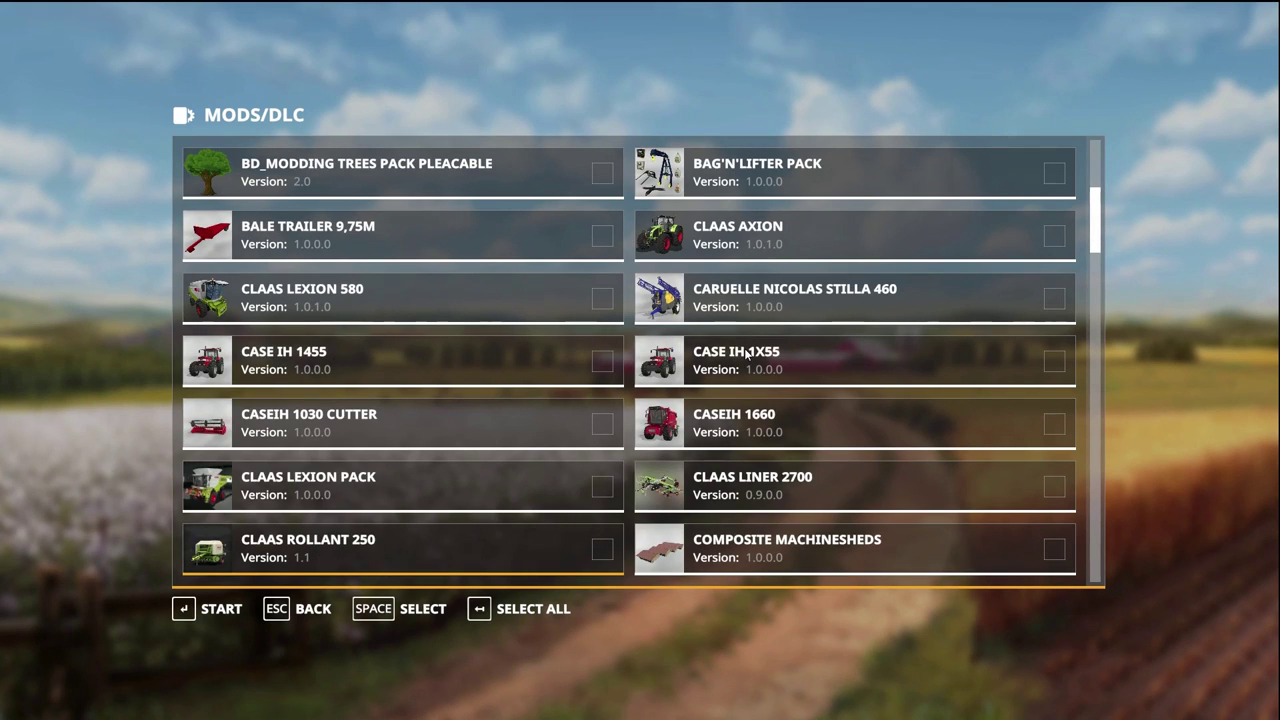
scroll(747, 355, down, 1)
scroll(747, 355, down, 1)
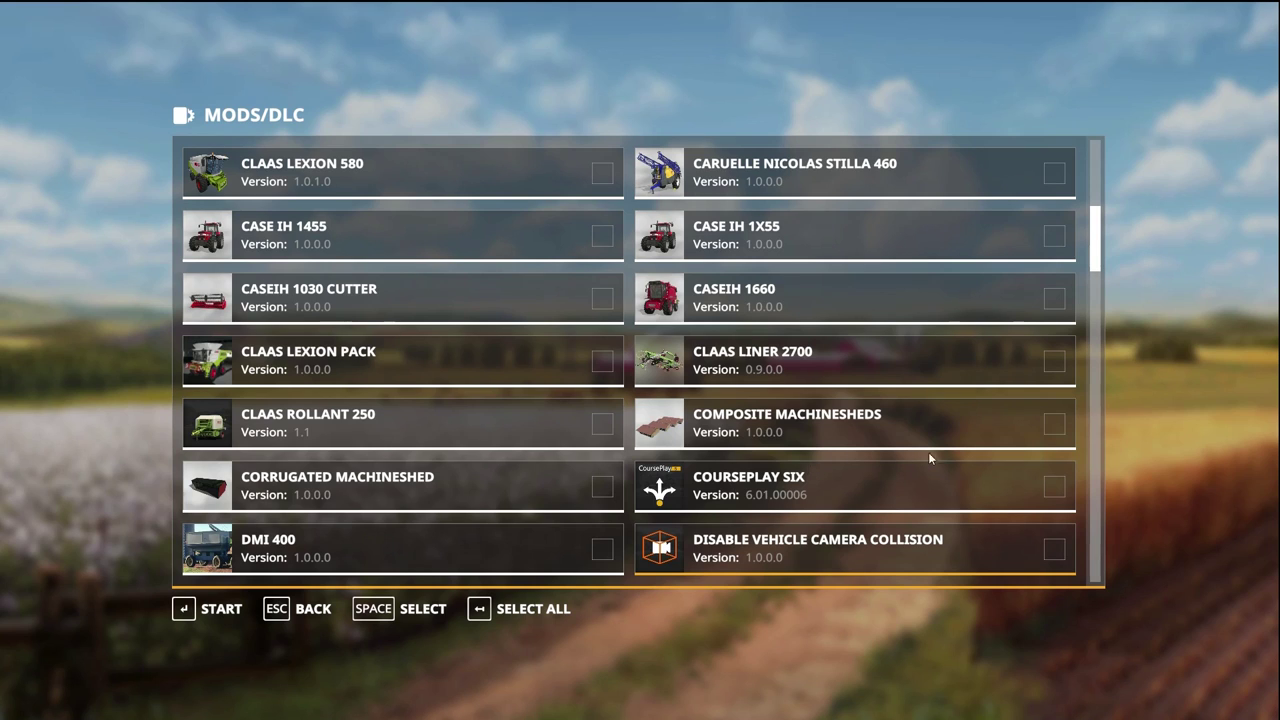
click(1055, 487)
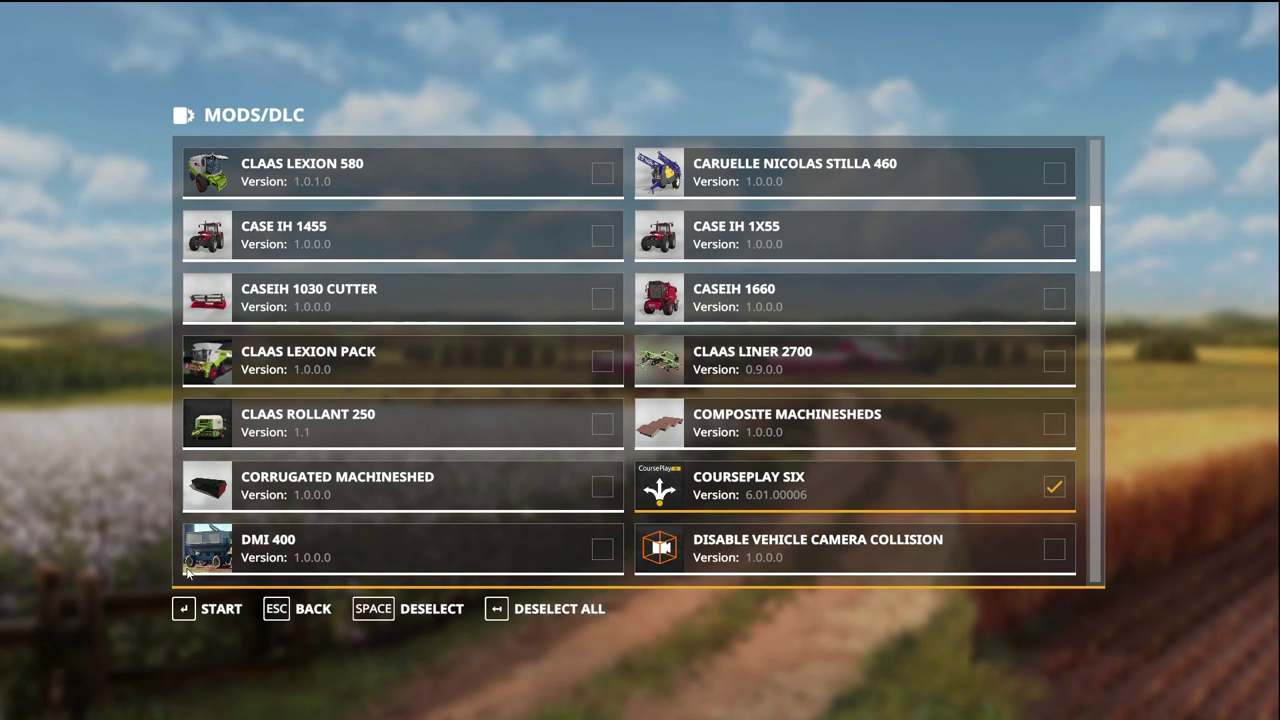
- Start the Ravenport game, answer the Courseplay field-scan prompt, and decline worker wages
click(198, 608)
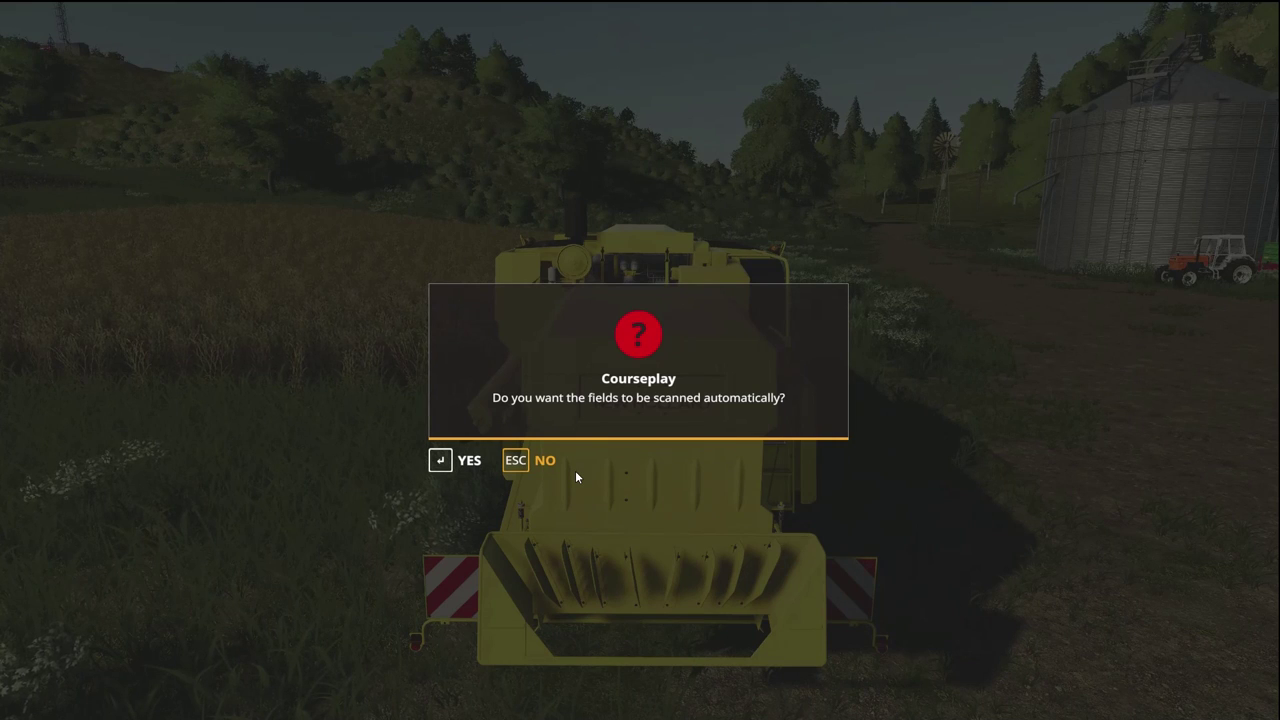
click(447, 458)
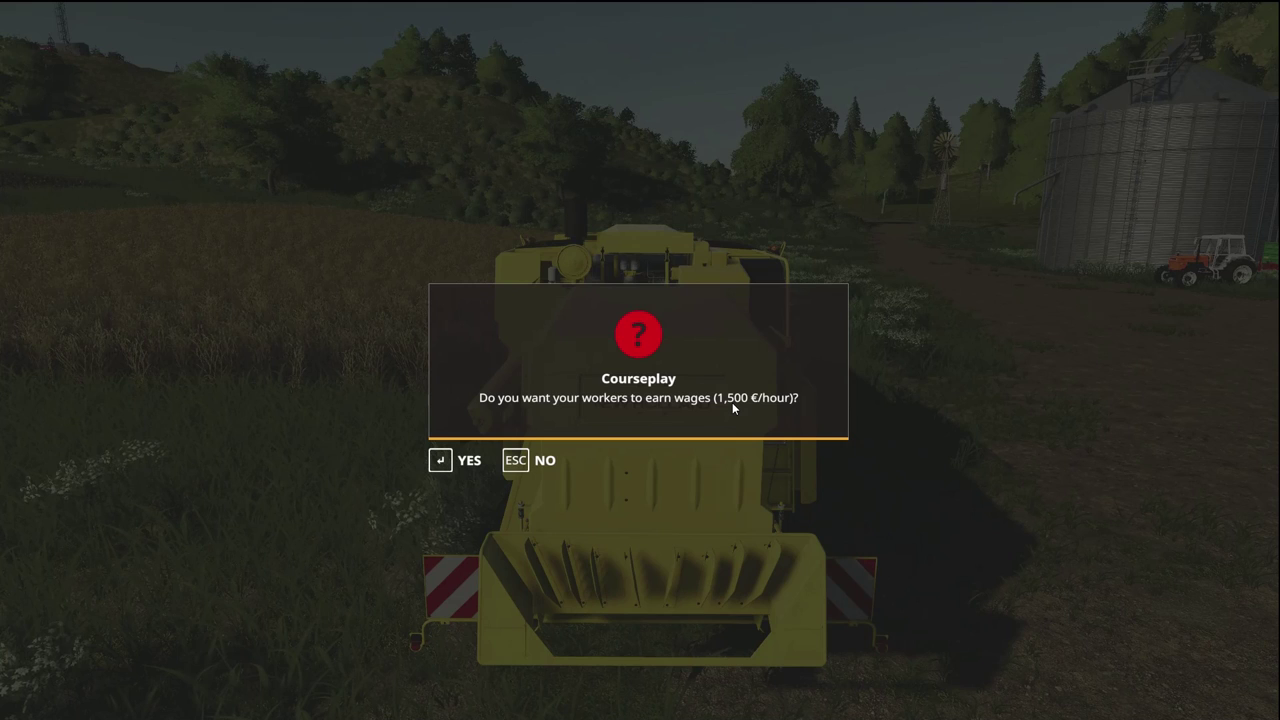
click(513, 462)
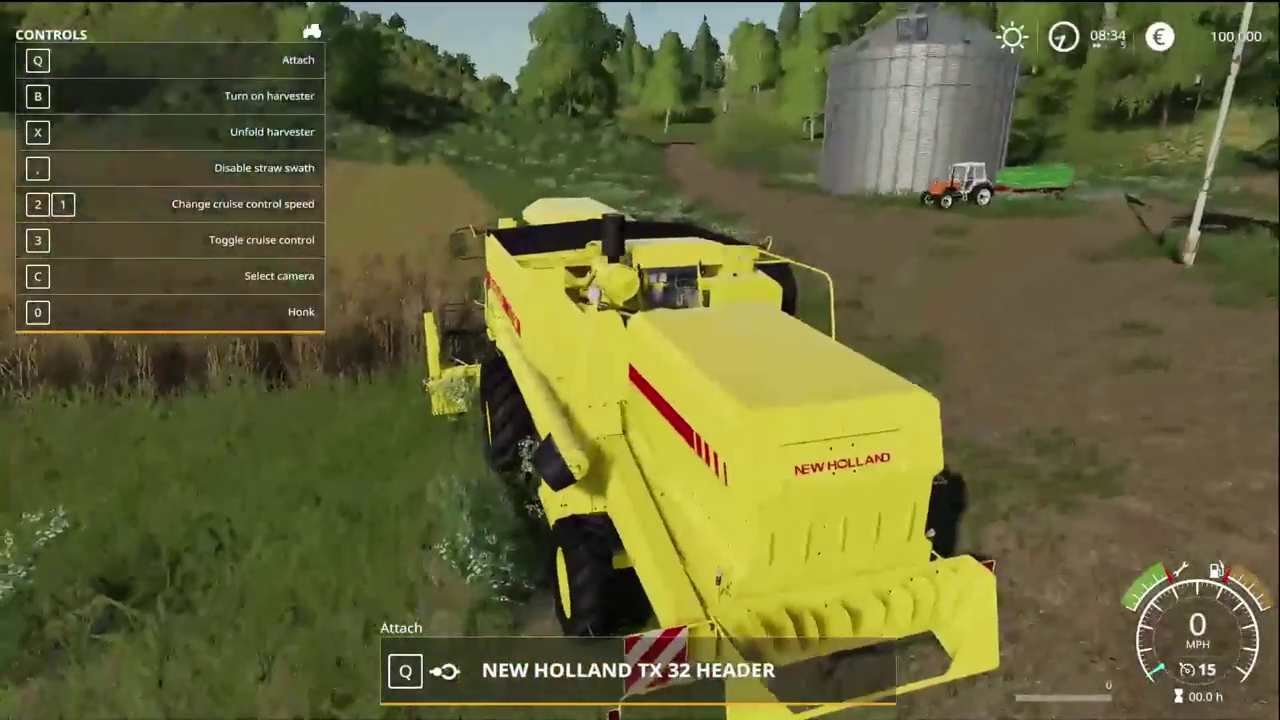
- Leave the combine, walk to the Fiat tractor by the silo, and get in
key(e)
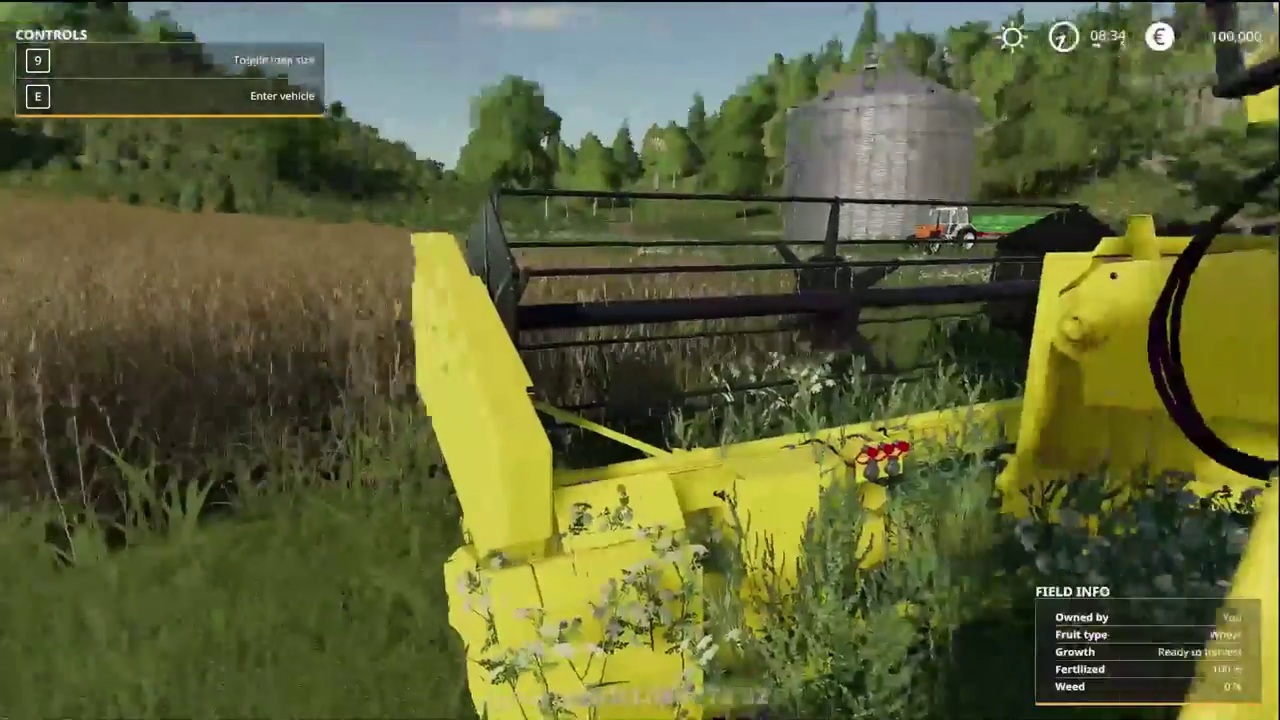
key(w)
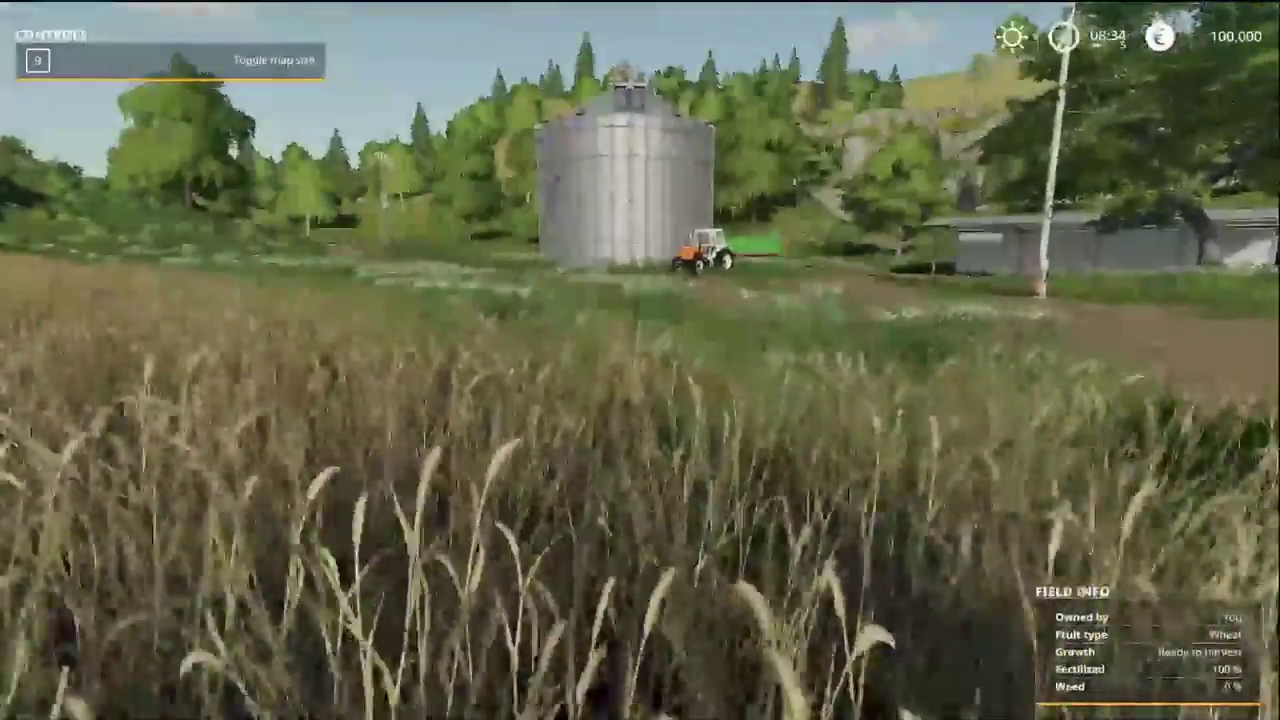
key(w)
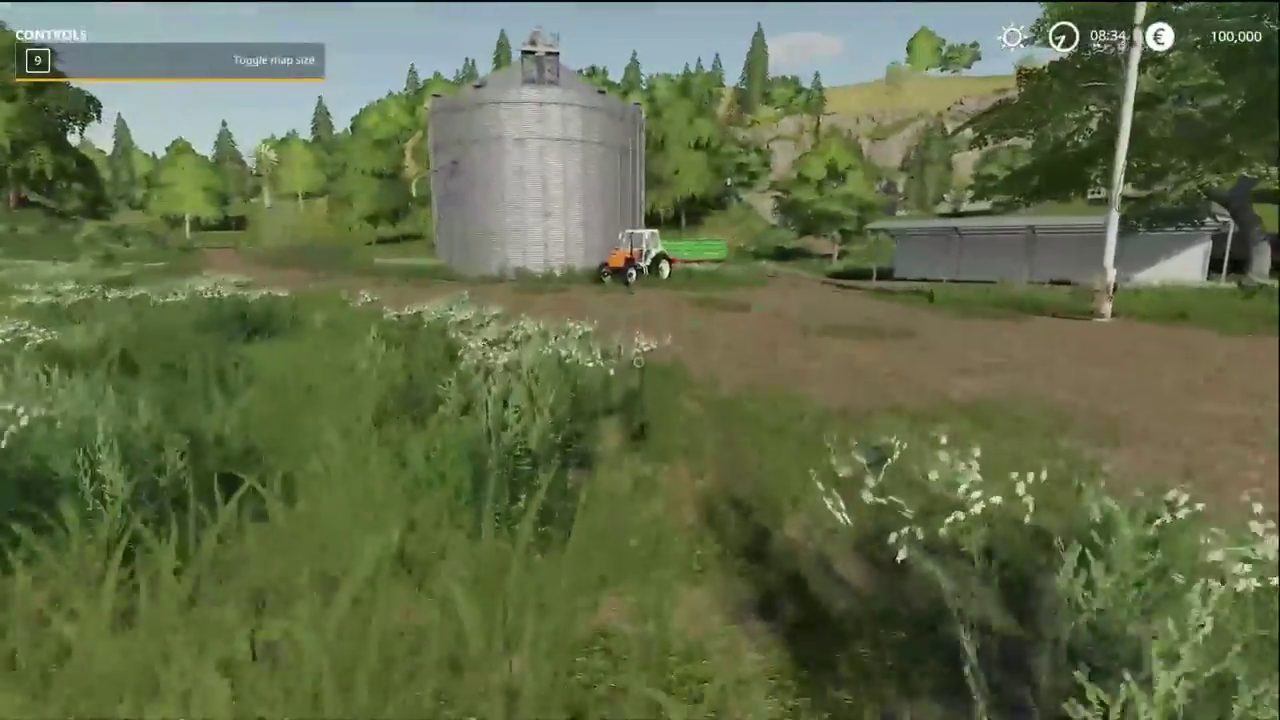
key(w)
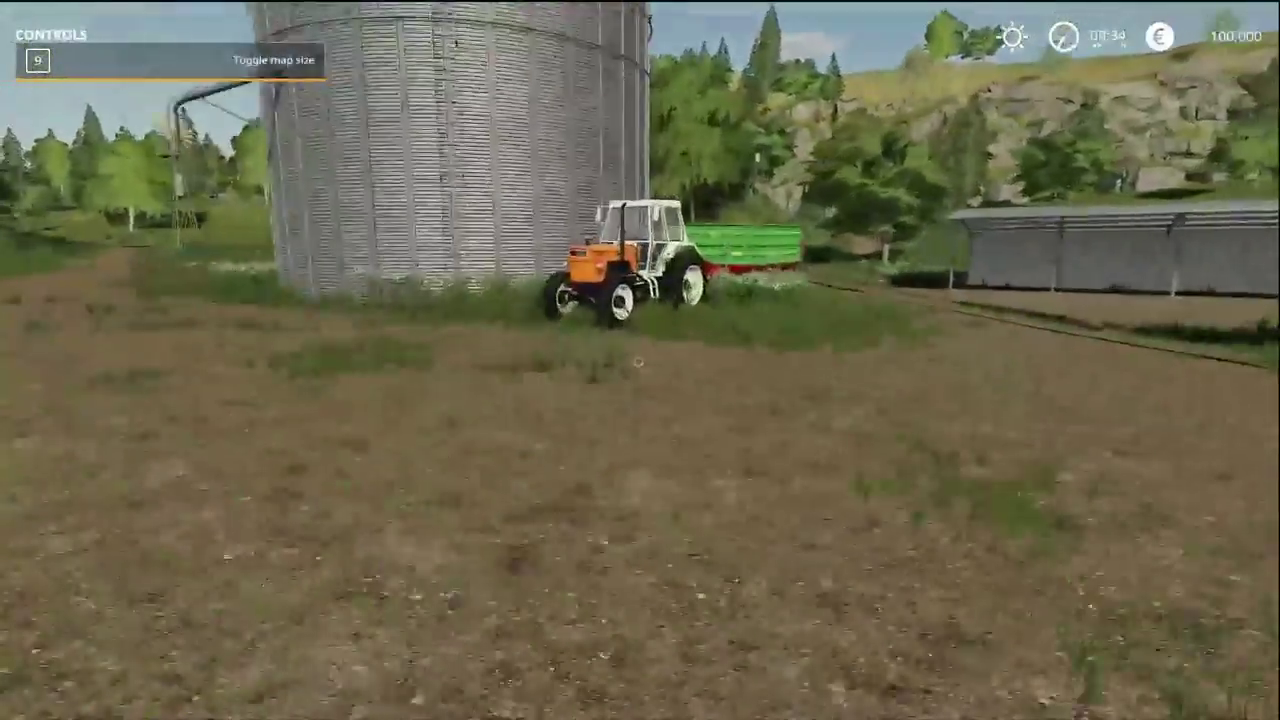
key(e)
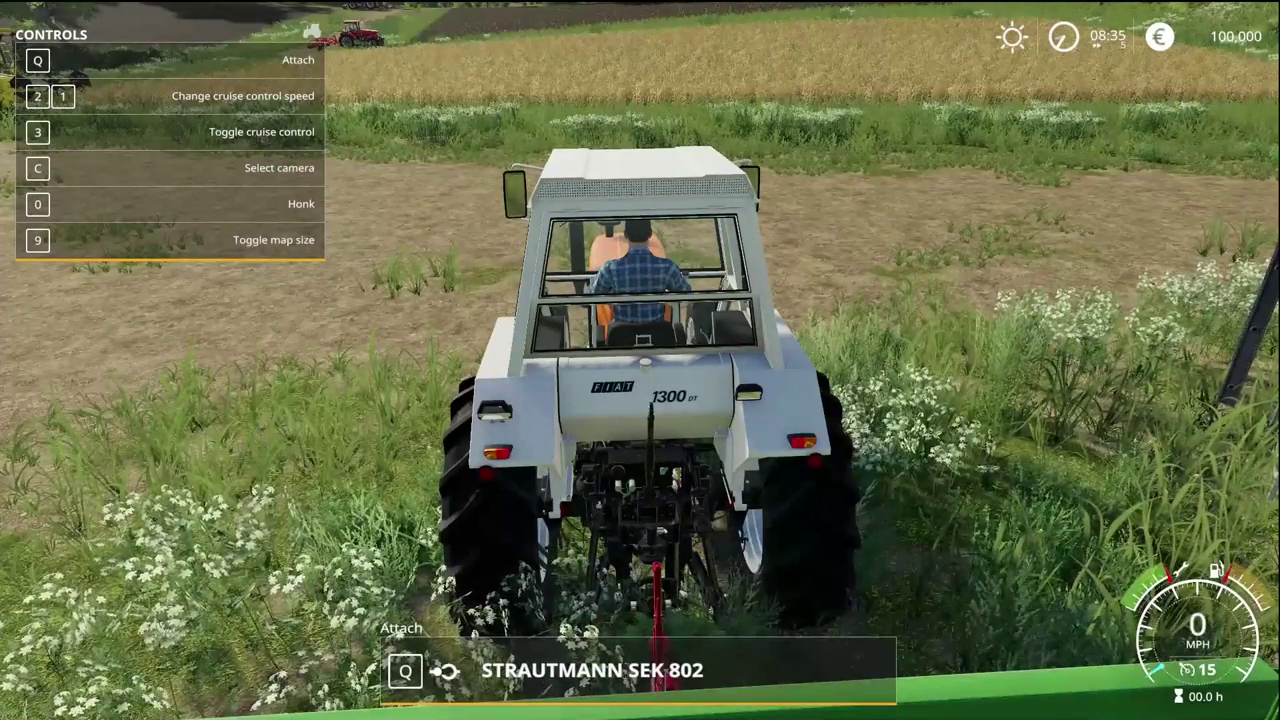
- Open the Courseplay control panel and hitch the Strautmann SEK 802 trailer
scroll(640, 360, down, 2)
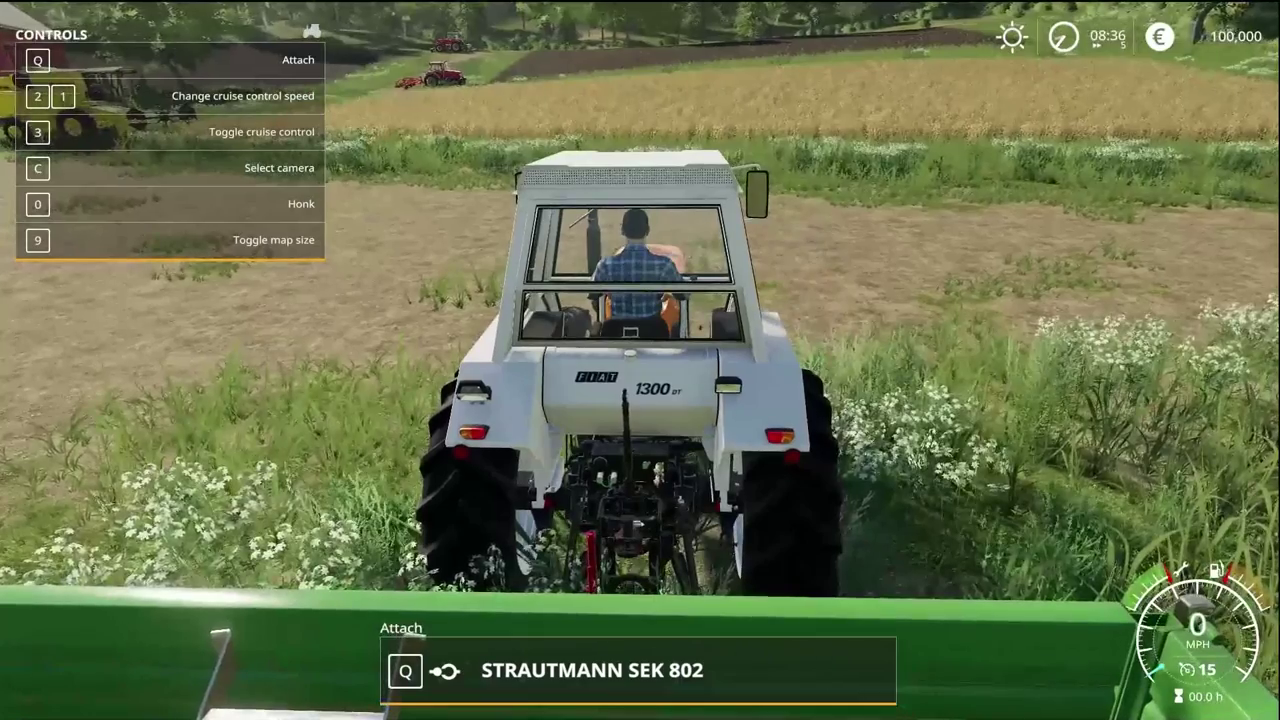
right_click(1185, 515)
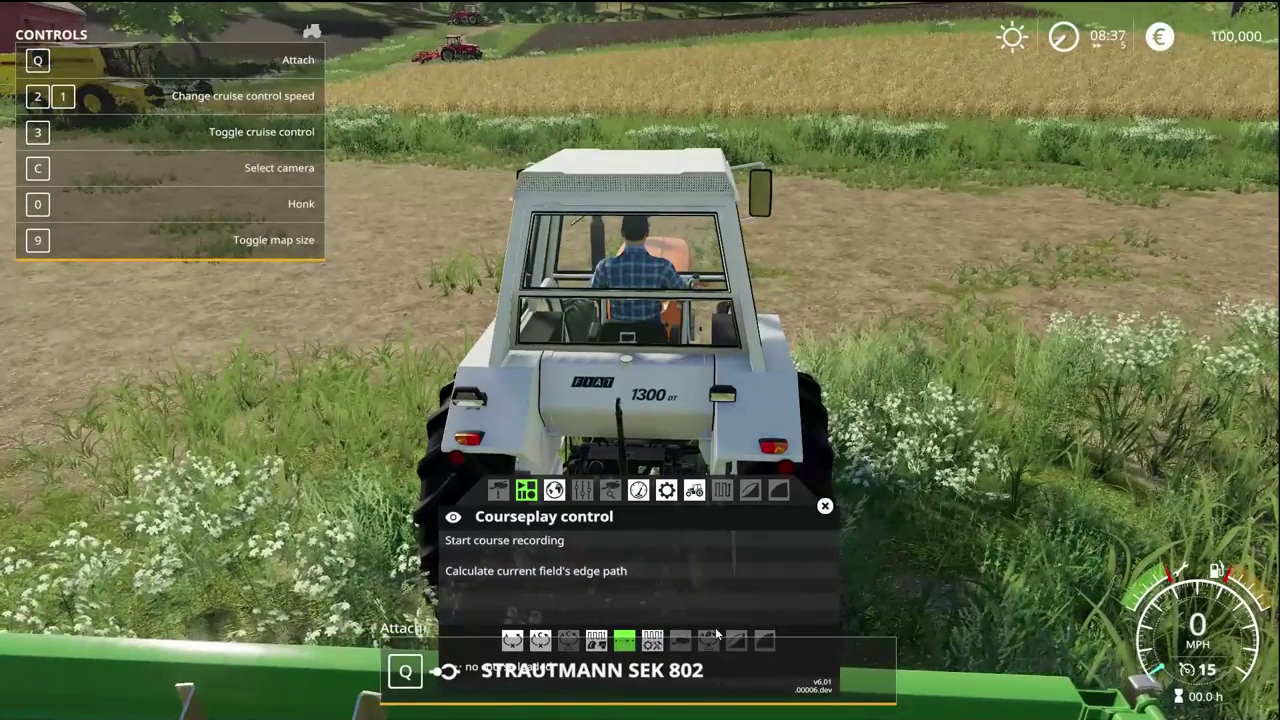
key(q)
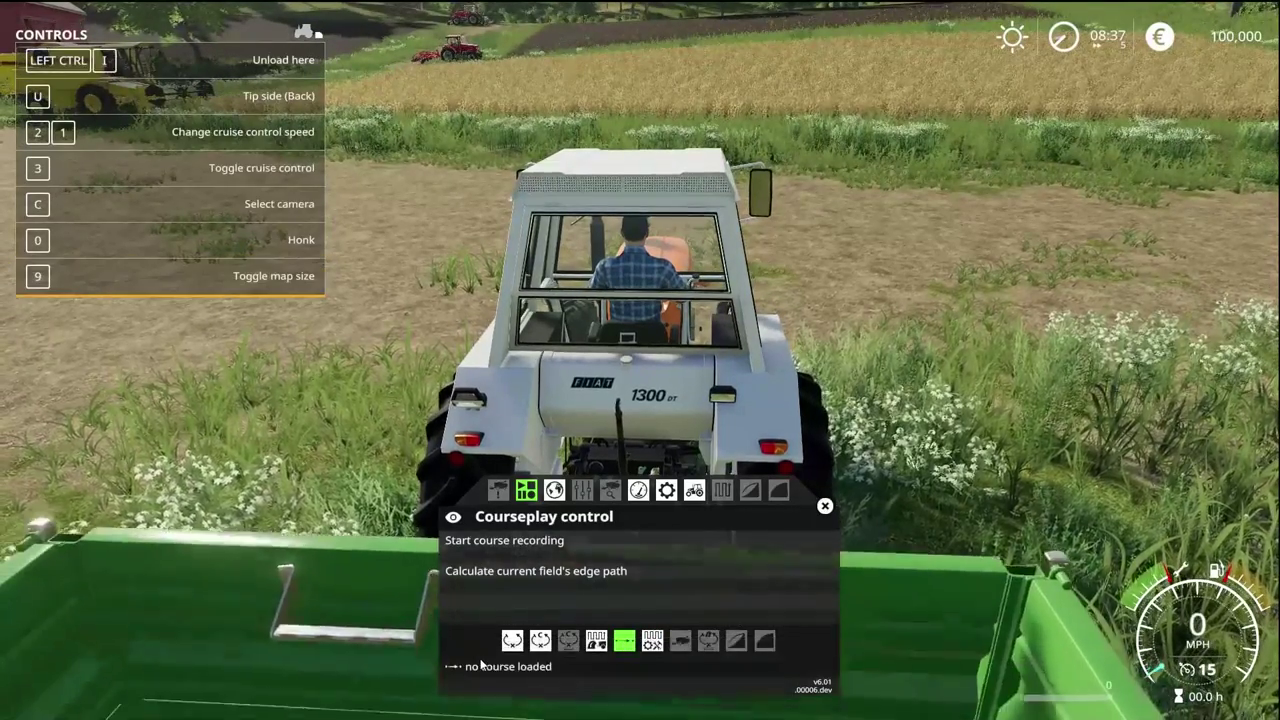